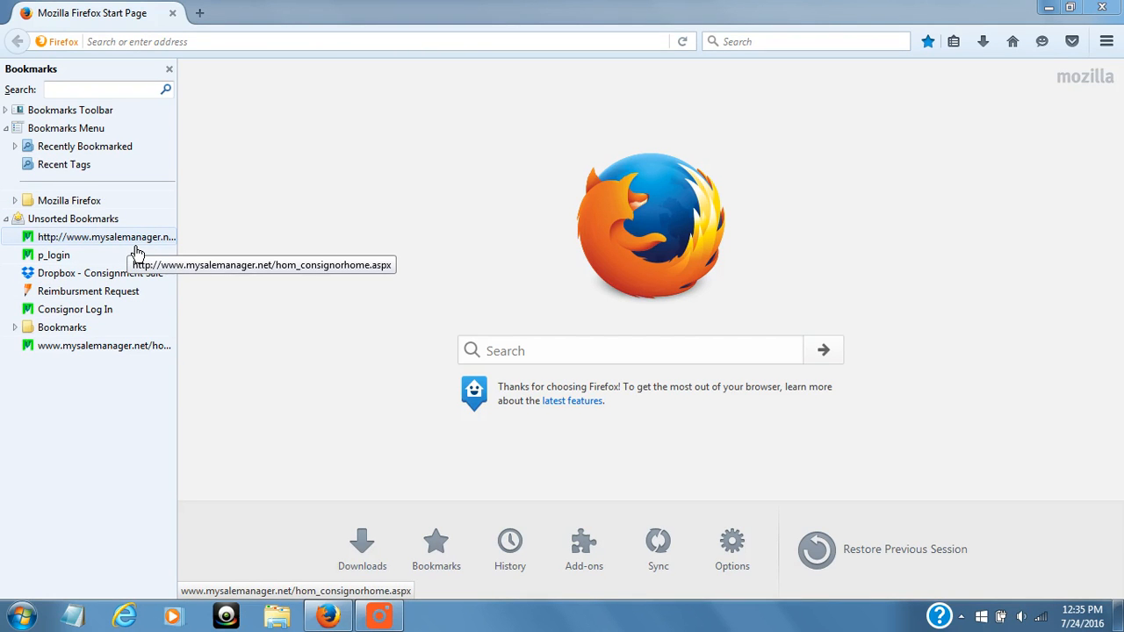
Open the bookmarked MySaleManager consignor home page, and open the bookmarked MCAL partner start page in a separate tab
{"action": "left_click", "coordinate": [136, 253]}
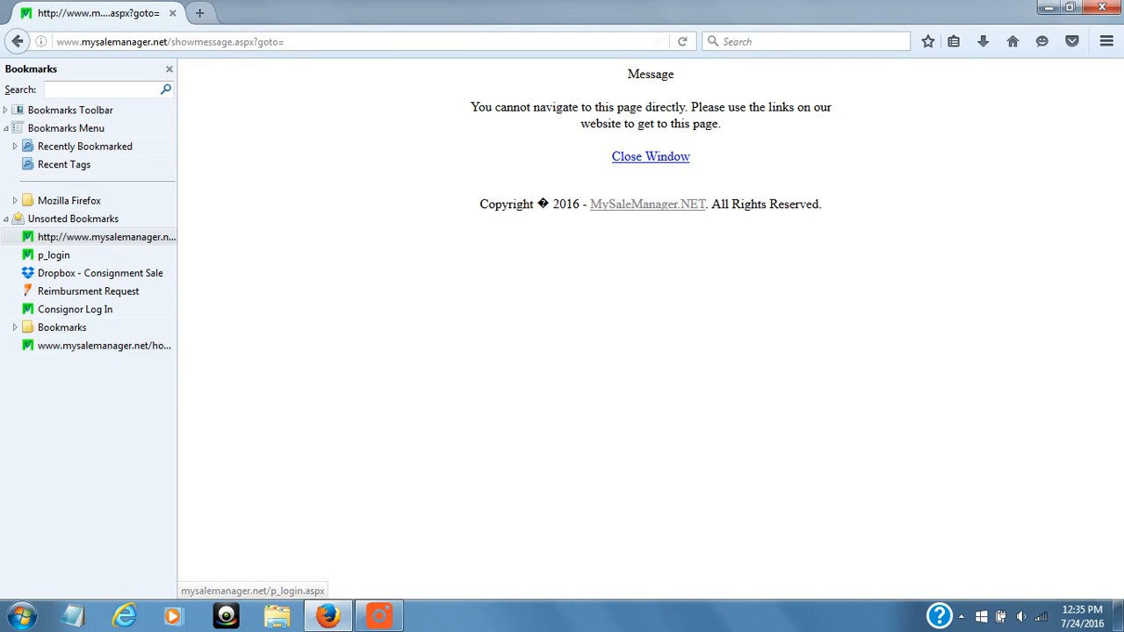
{"action": "left_click", "coordinate": [208, 19]}
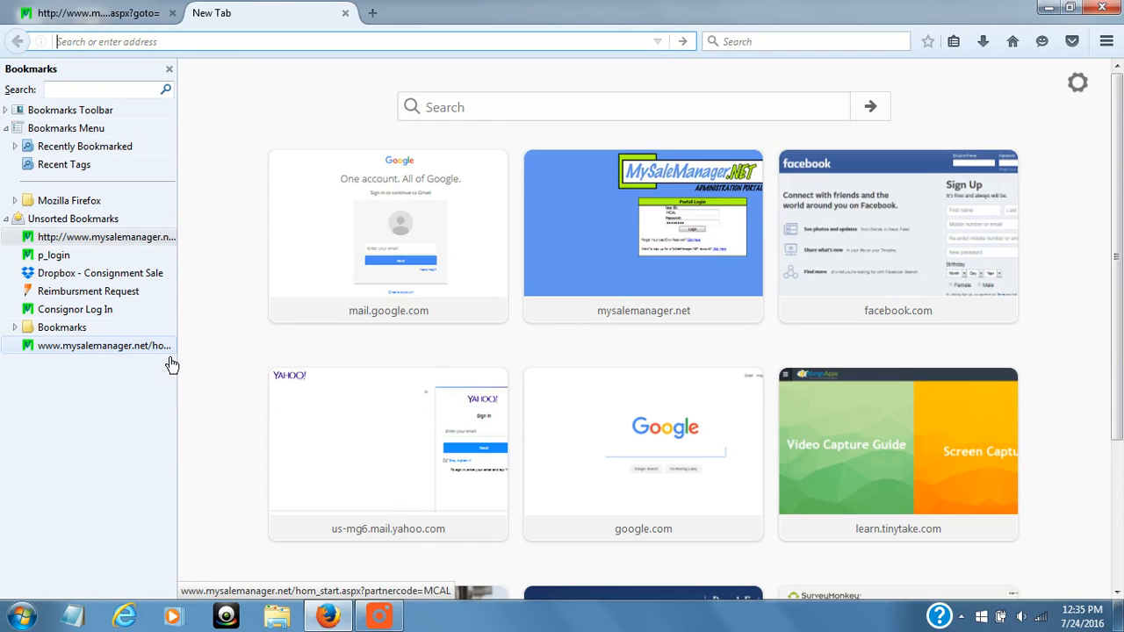
{"action": "left_click", "coordinate": [170, 356]}
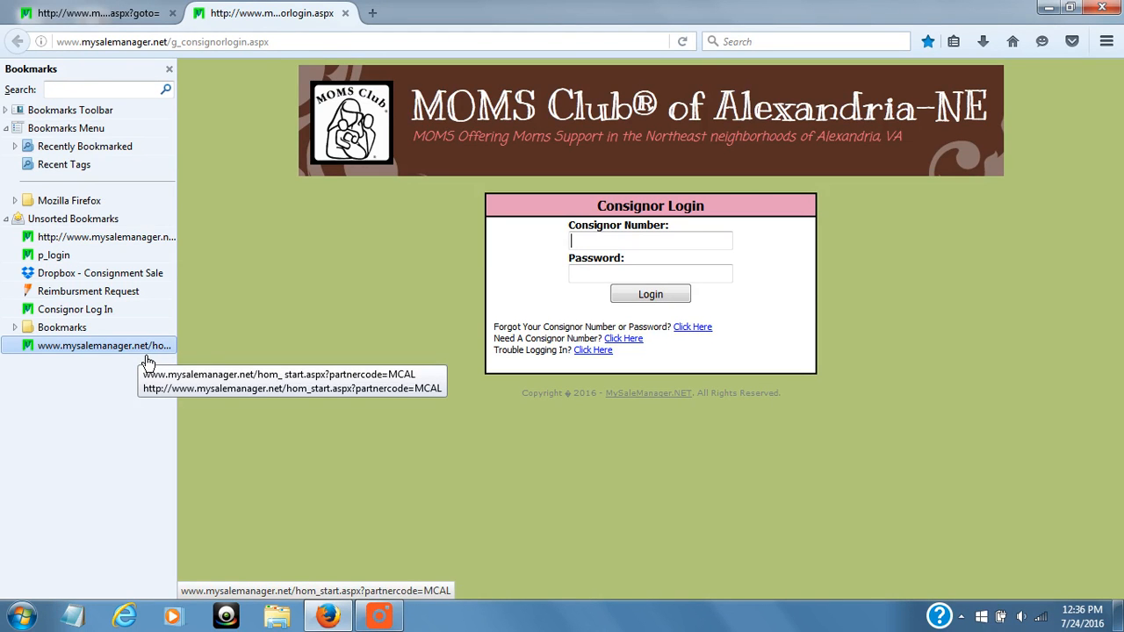
{"action": "left_click", "coordinate": [58, 19]}
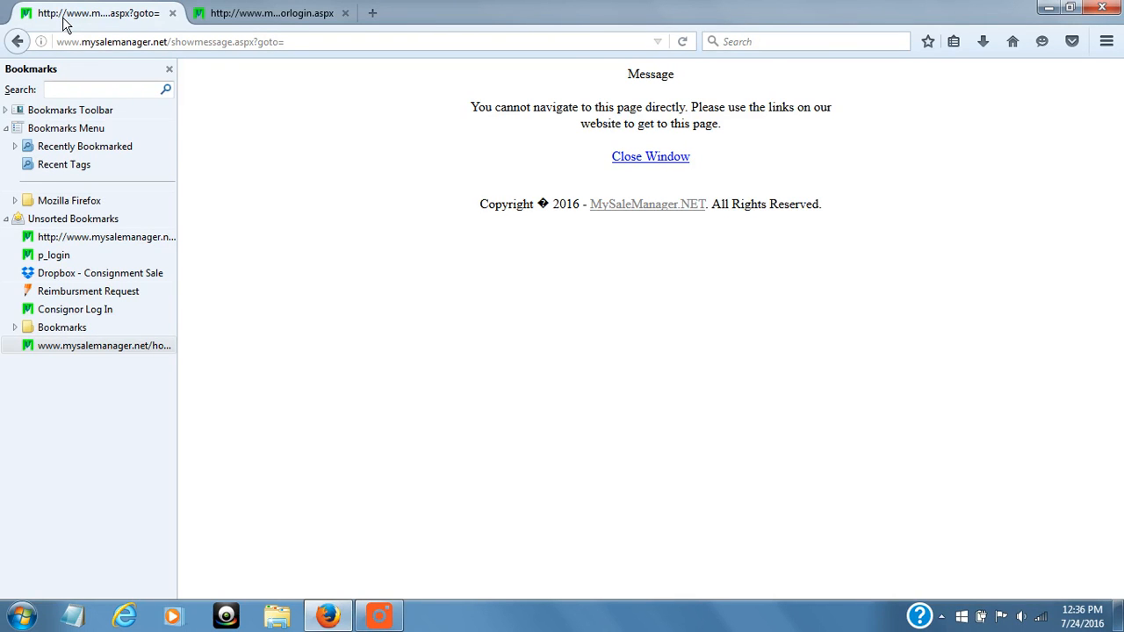
{"action": "left_click", "coordinate": [283, 13]}
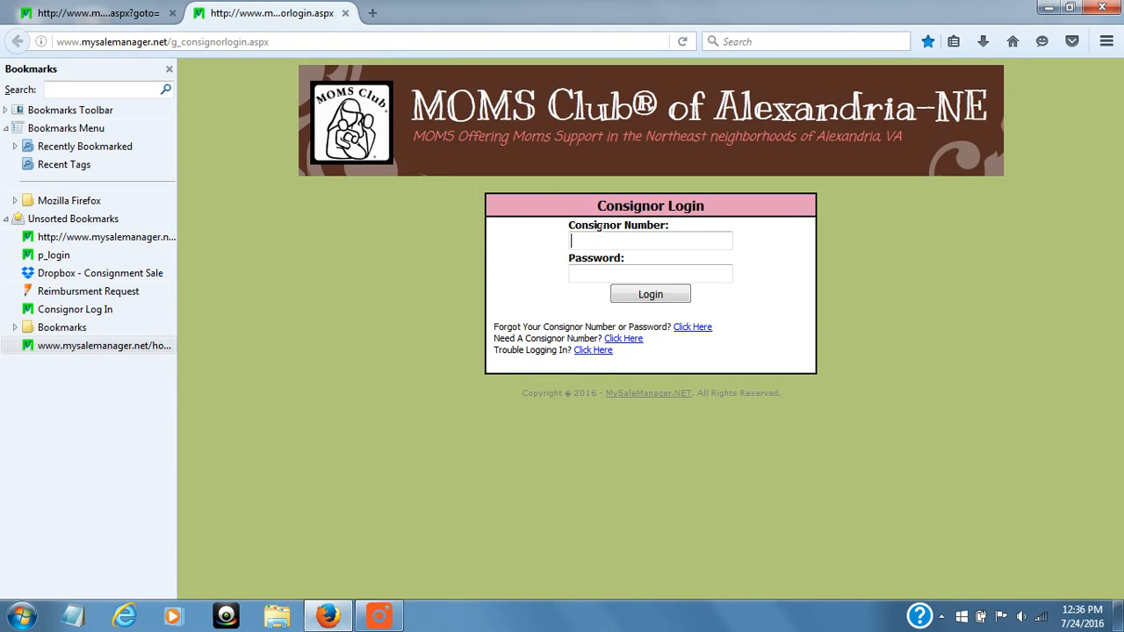
Log in to the consignor account with the consignor number and the account password
{"action": "type", "text": "86"}
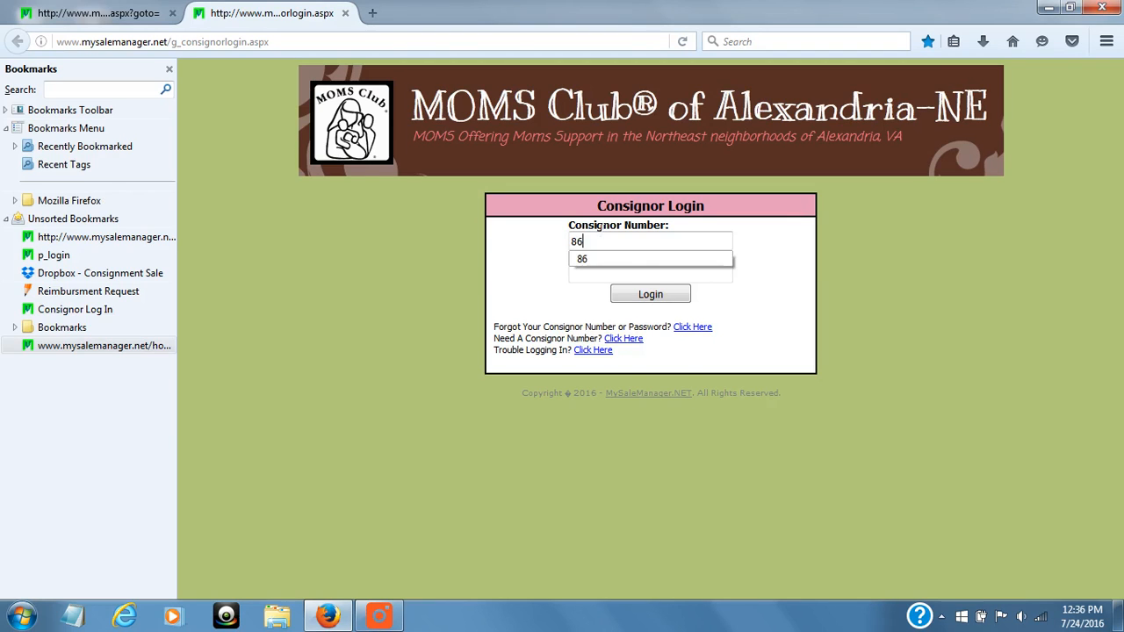
{"action": "key", "text": "Tab"}
{"action": "type", "text": "••••"}
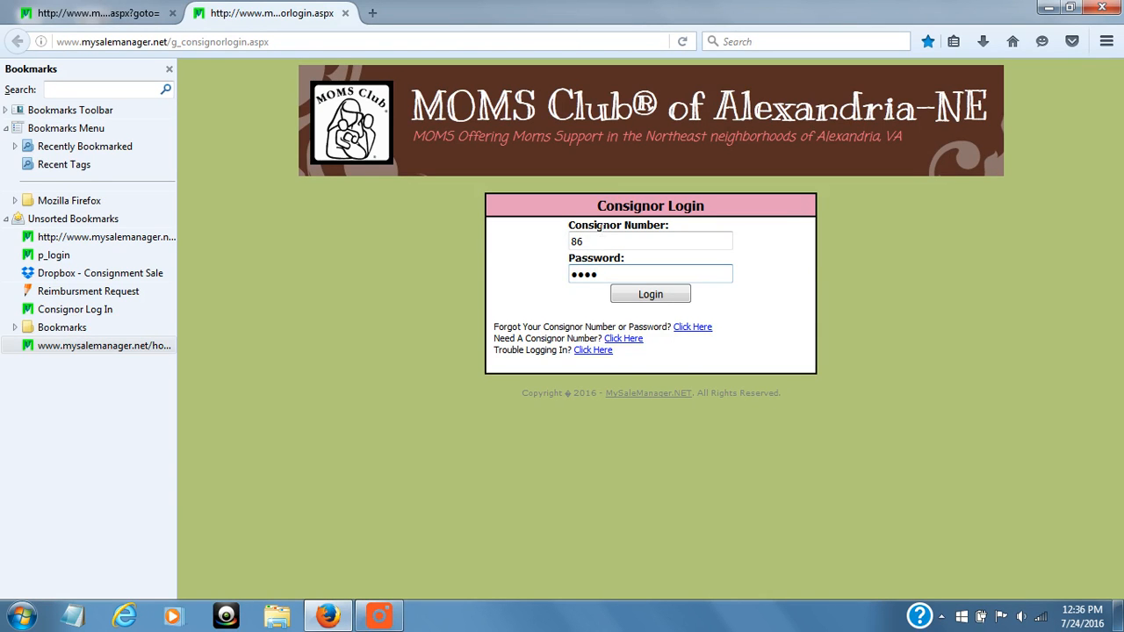
{"action": "left_click", "coordinate": [635, 300]}
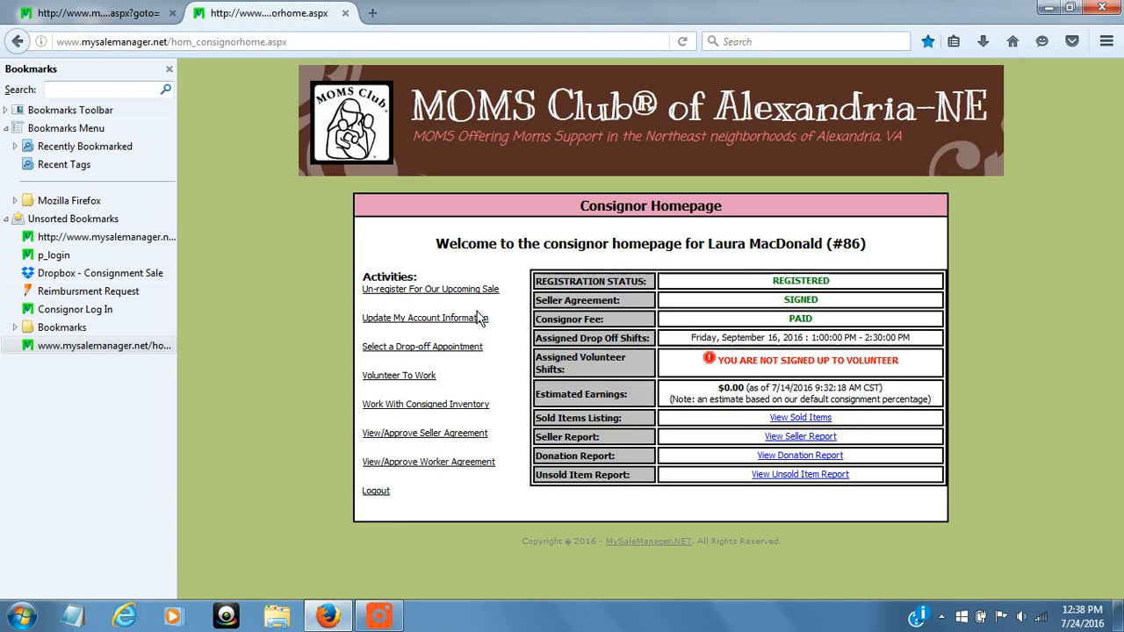
Open the active inventory of consigned items from the consigned inventory options
{"action": "left_click", "coordinate": [436, 405]}
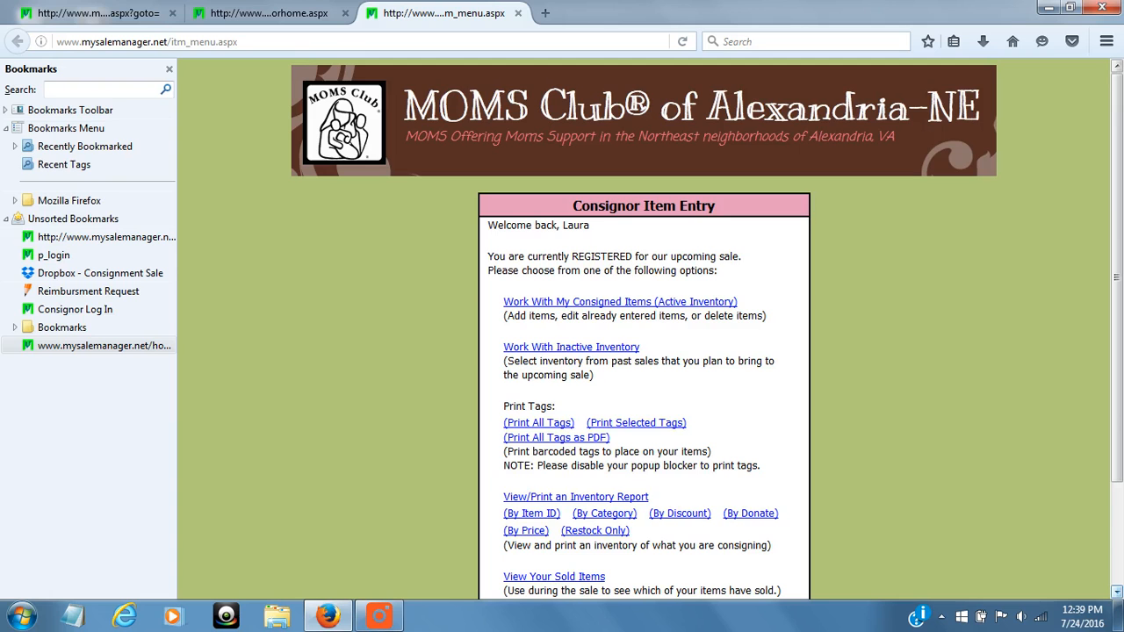
{"action": "scroll", "coordinate": [1116, 592], "scroll_direction": "down", "scroll_amount": 2}
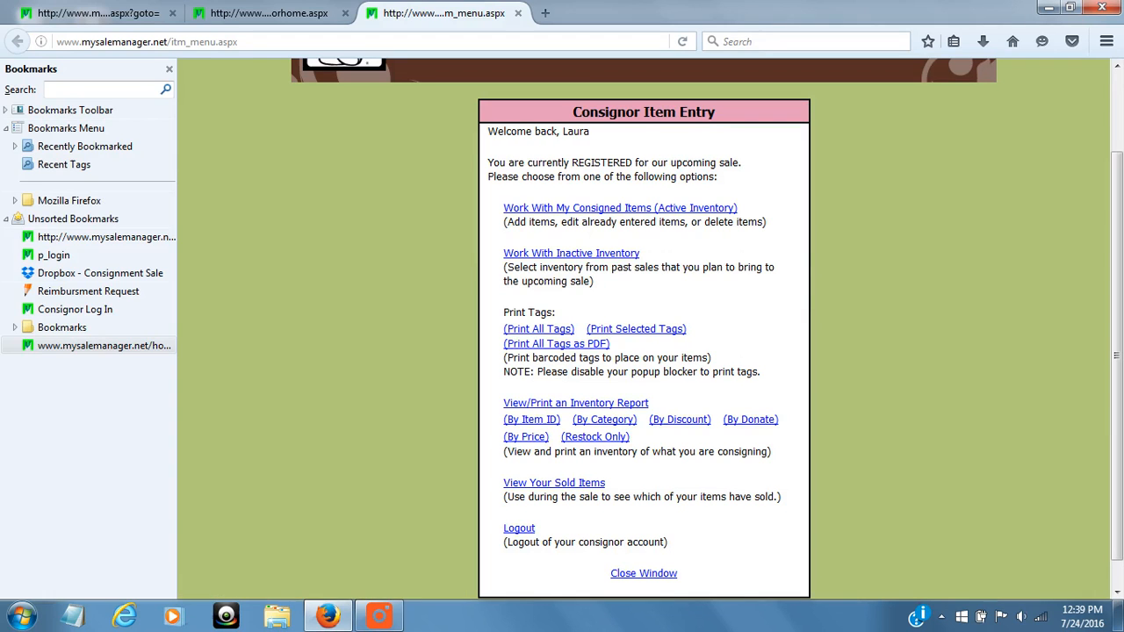
{"action": "left_click", "coordinate": [590, 213]}
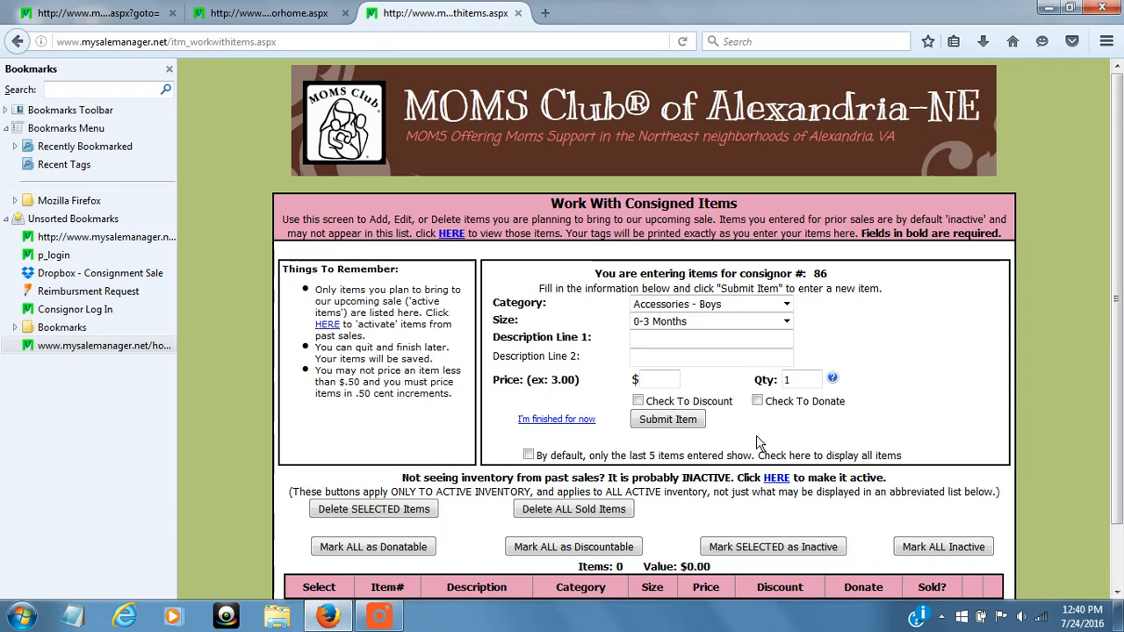
Dismiss the McAfee subscription notice and set the new item's category to Clothing - Boys
{"action": "left_click", "coordinate": [770, 336]}
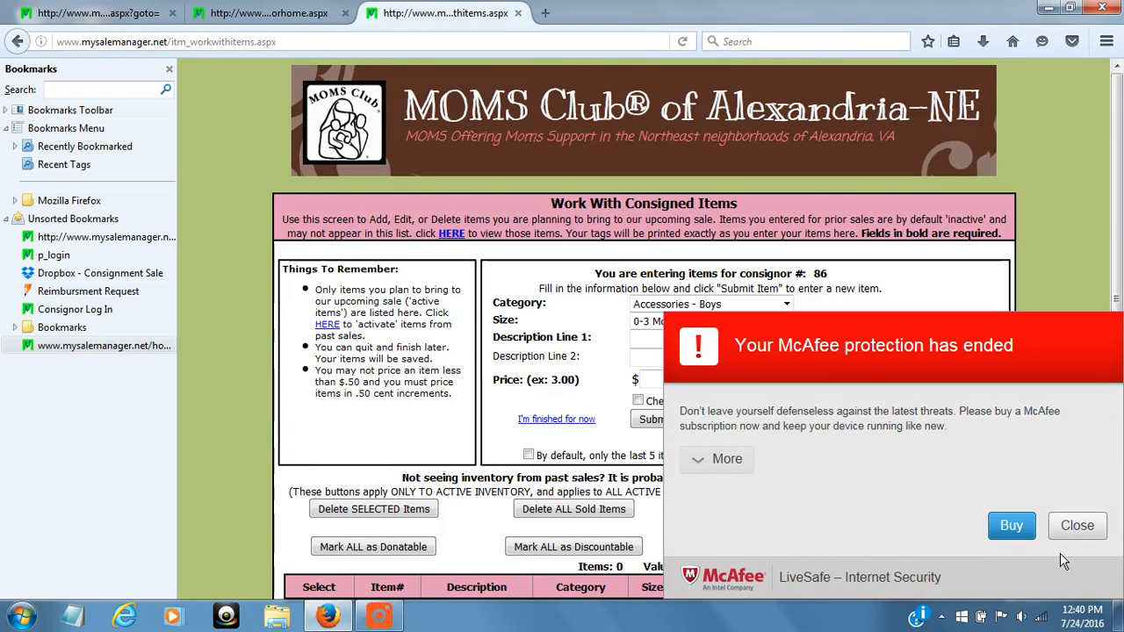
{"action": "left_click", "coordinate": [1077, 525]}
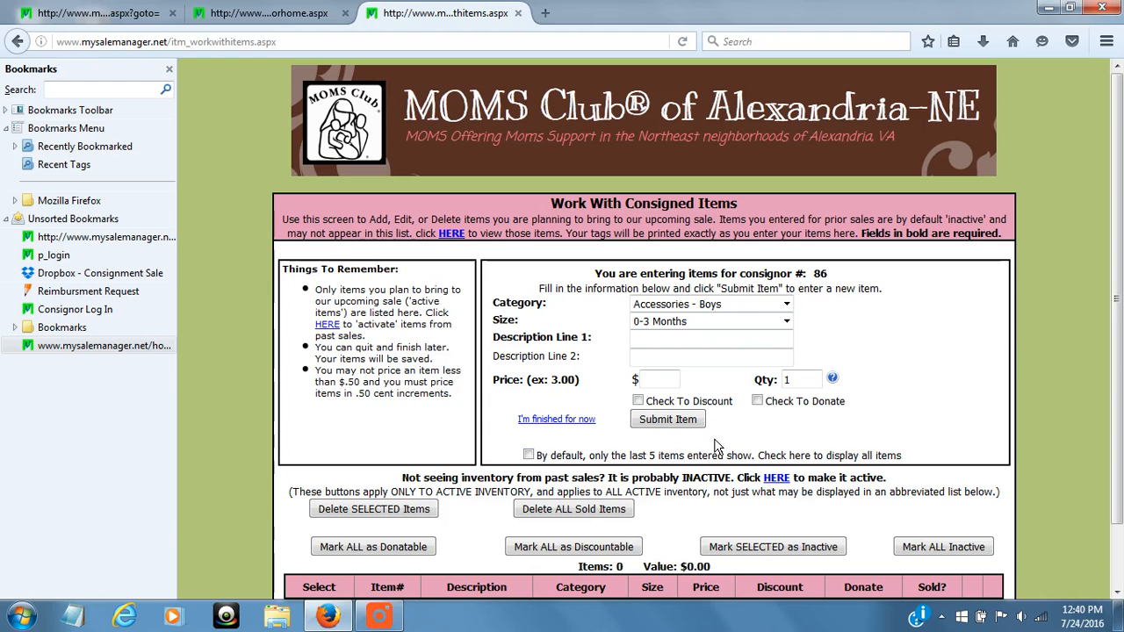
{"action": "left_click", "coordinate": [659, 380]}
{"action": "left_click", "coordinate": [747, 314]}
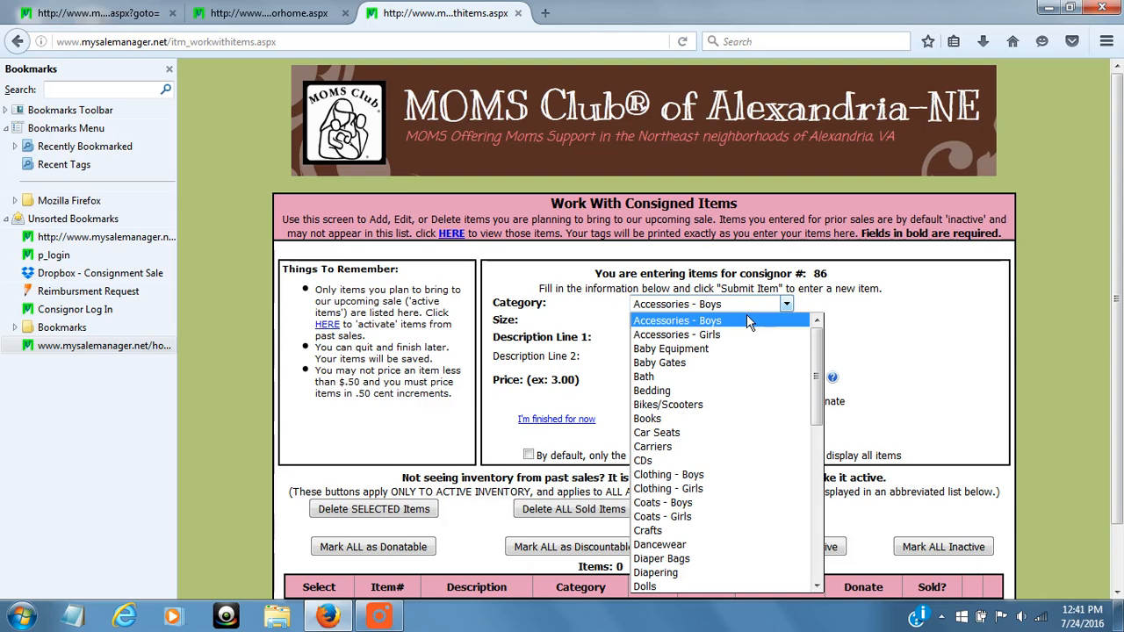
{"action": "left_click", "coordinate": [744, 480]}
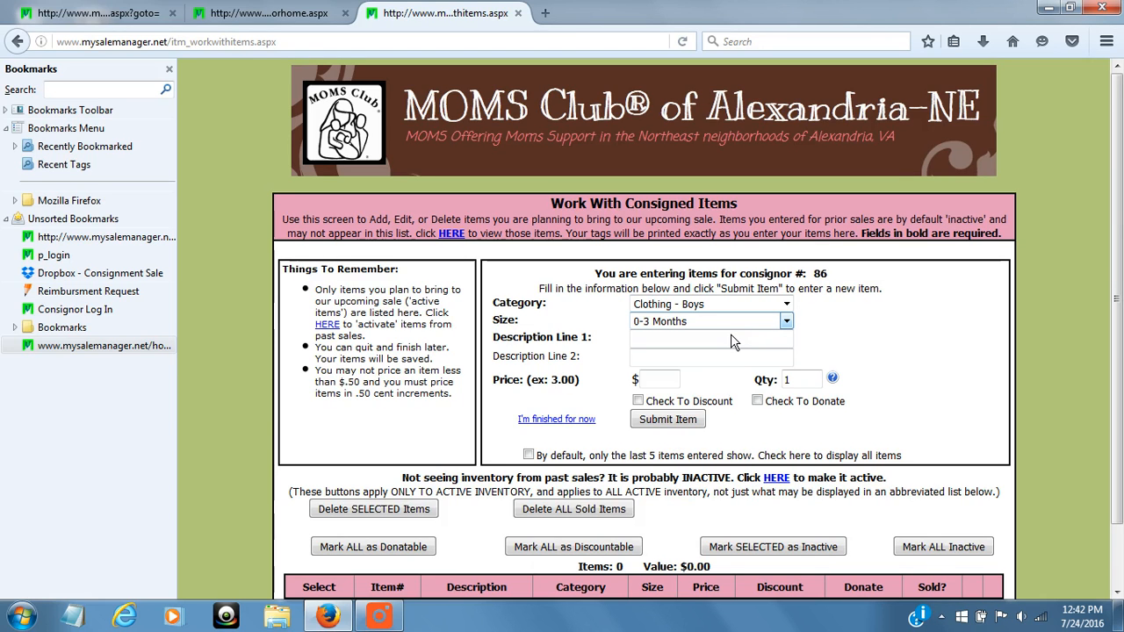
Describe the item as "Just One You Reindeer" on the first line and "Sleeper w/ Hat" on the second
{"action": "key", "text": "Tab"}
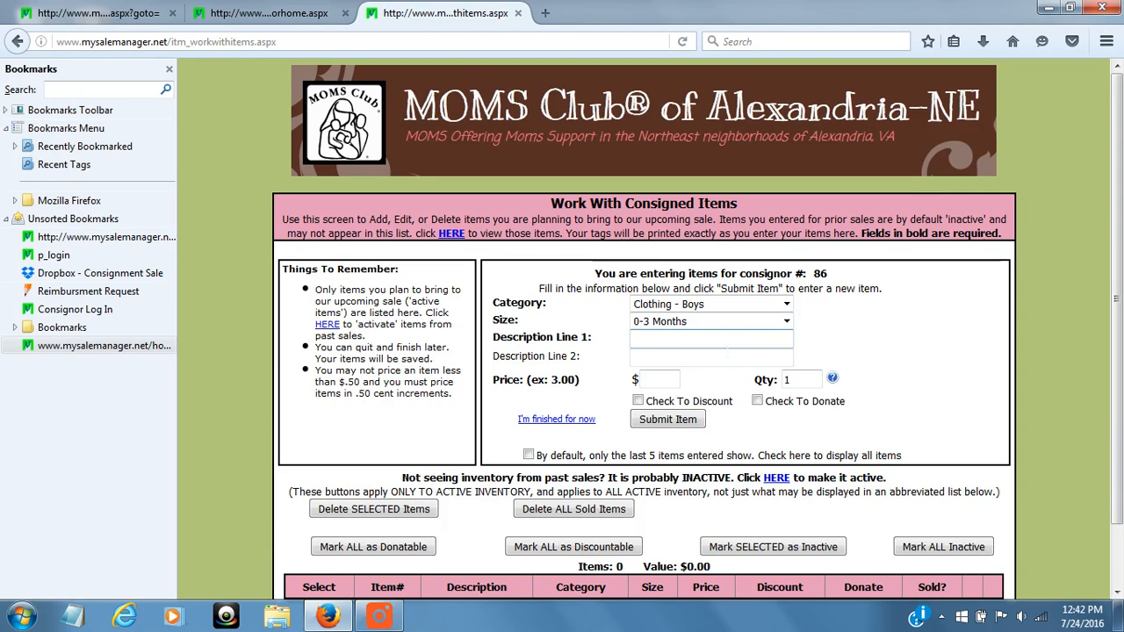
{"action": "type", "text": "Just"}
{"action": "key", "text": "Down"}
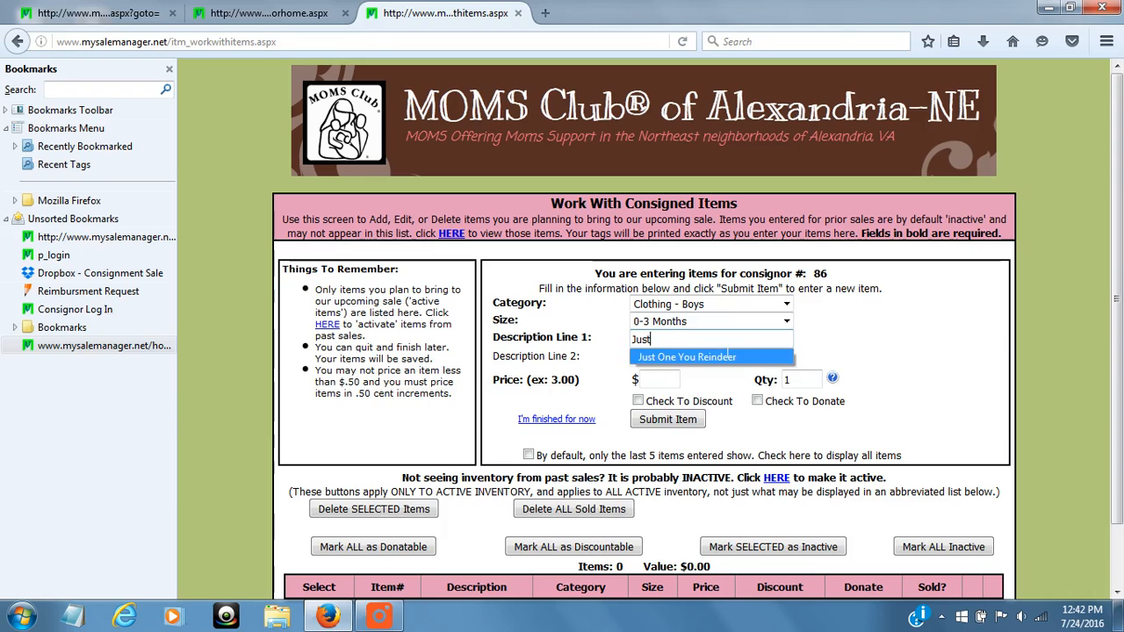
{"action": "key", "text": "Return"}
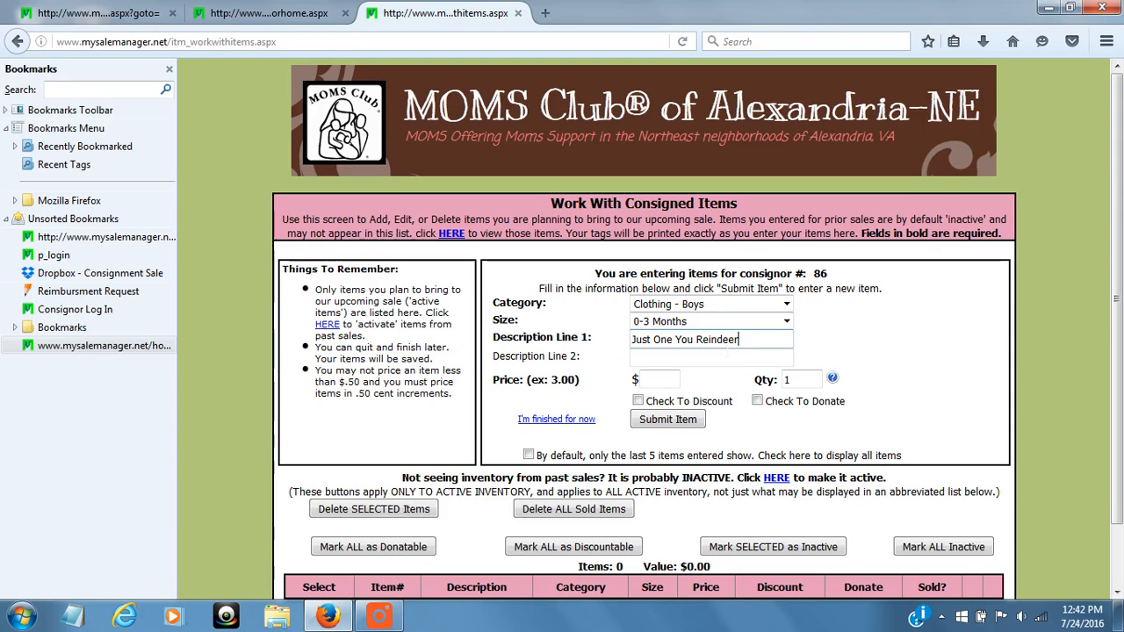
{"action": "key", "text": "Tab"}
{"action": "type", "text": "Sleep"}
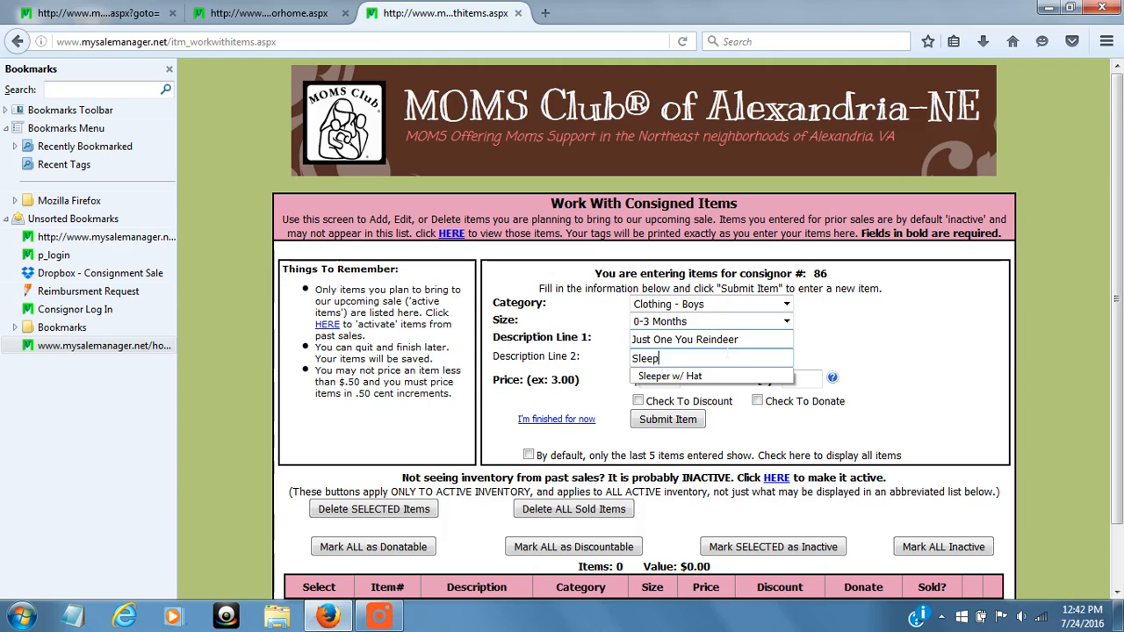
{"action": "key", "text": "Down"}
{"action": "key", "text": "Return"}
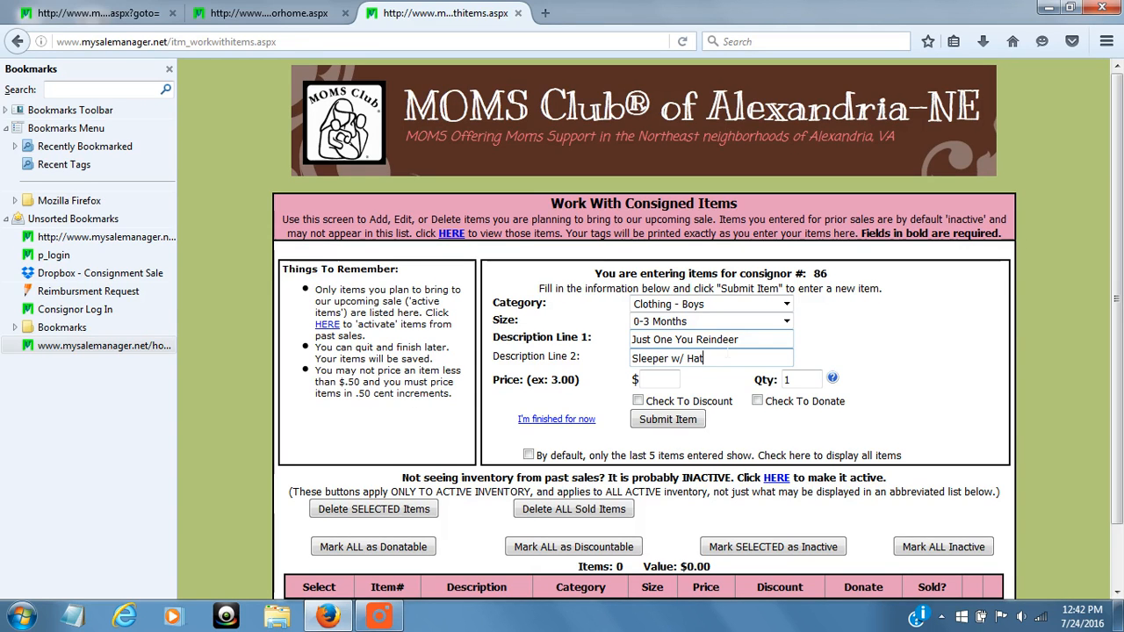
Price the item at $2, mark it for both discount and donation, and submit it
{"action": "key", "text": "Tab"}
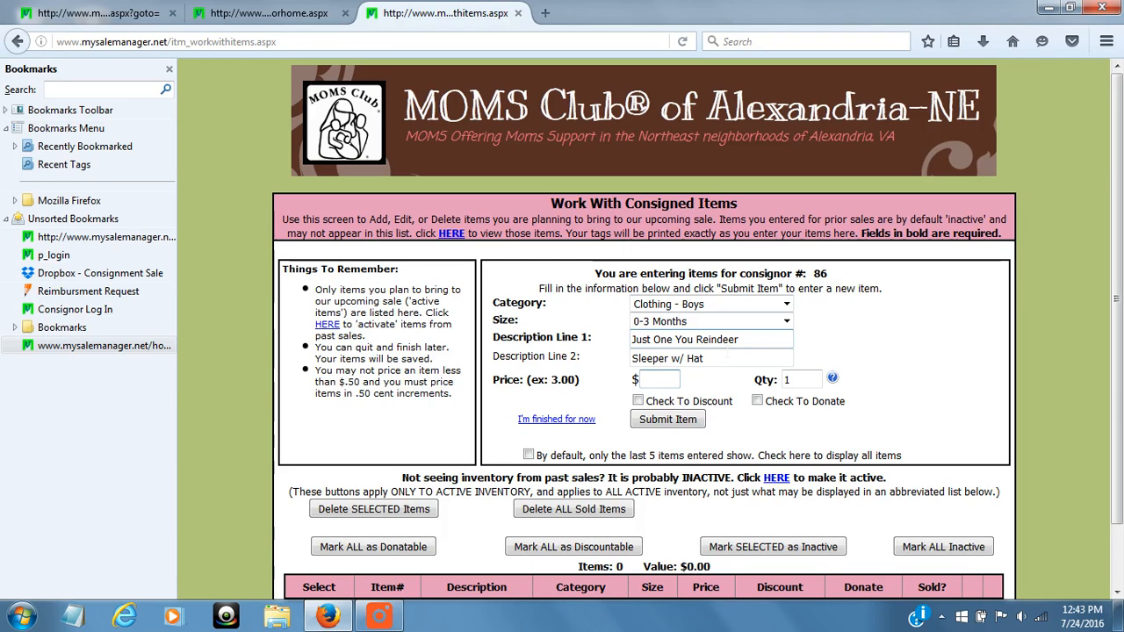
{"action": "type", "text": "2"}
{"action": "key", "text": "Tab"}
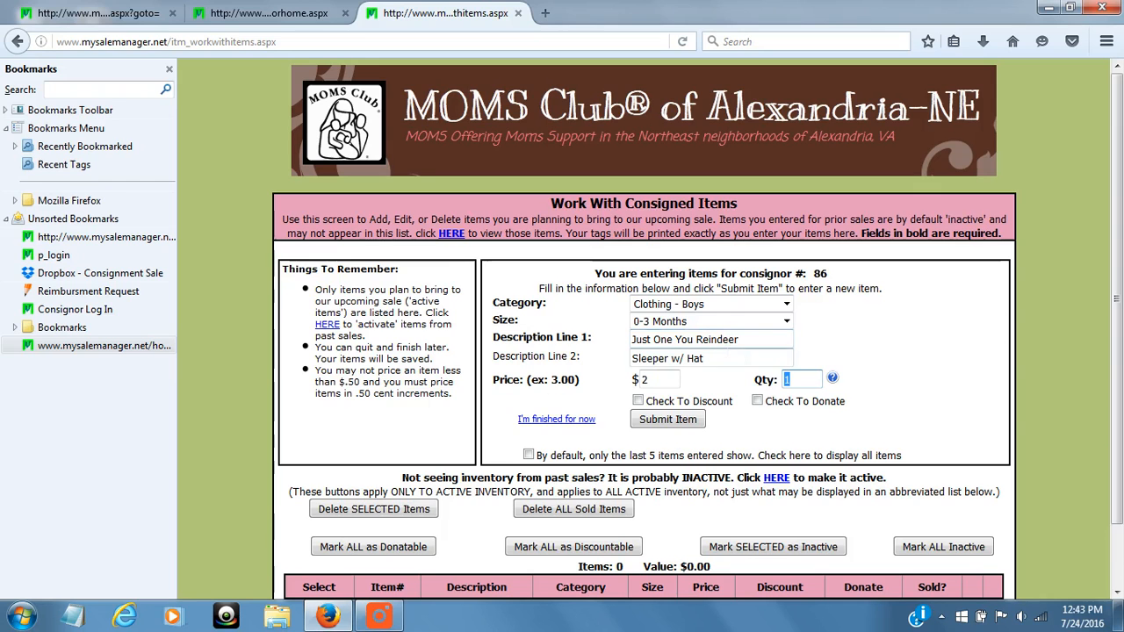
{"action": "left_click", "coordinate": [838, 393]}
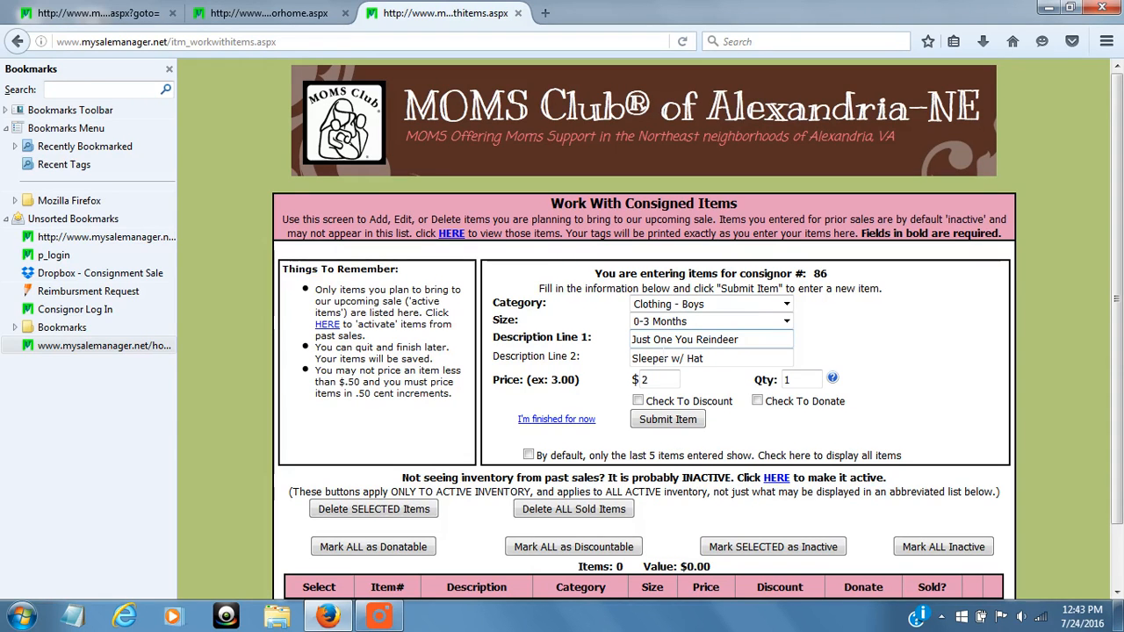
{"action": "left_click", "coordinate": [639, 402]}
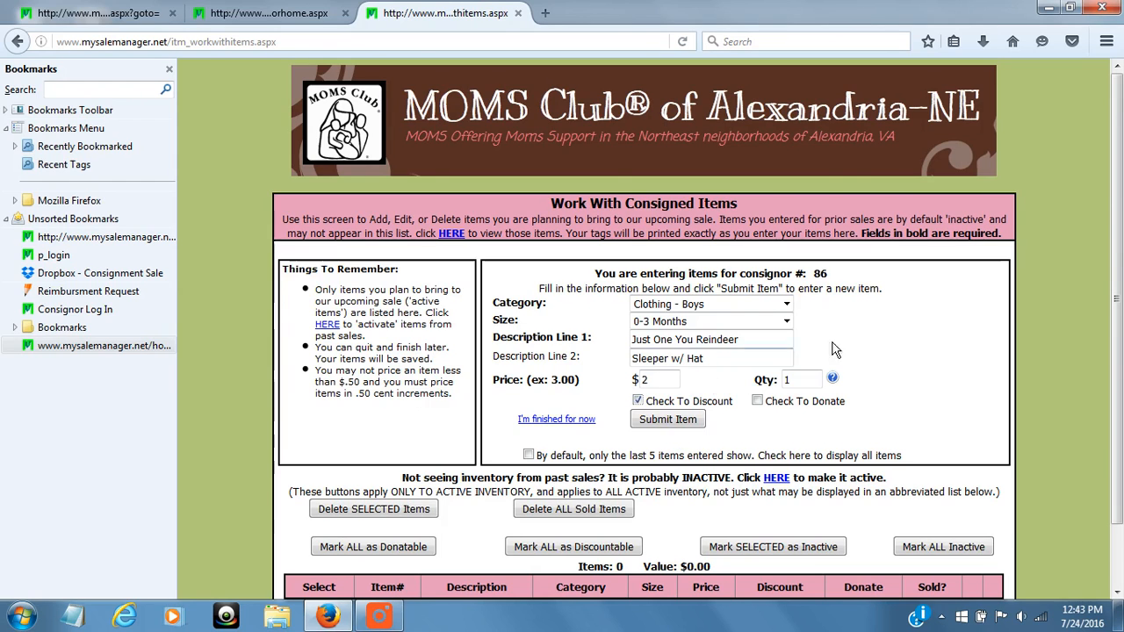
{"action": "left_click", "coordinate": [761, 405]}
{"action": "left_click", "coordinate": [654, 427]}
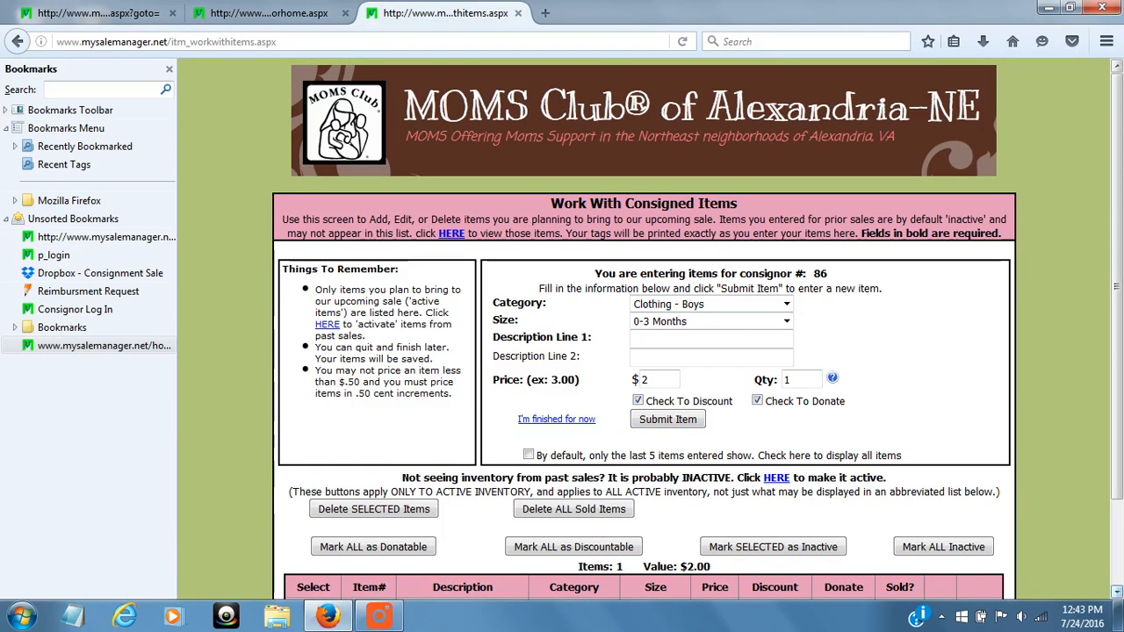
Set the next item's size to 6-12 Months and its first description line to "Gap Striped Turtleneck"
{"action": "scroll", "coordinate": [643, 331], "scroll_direction": "down", "scroll_amount": 2}
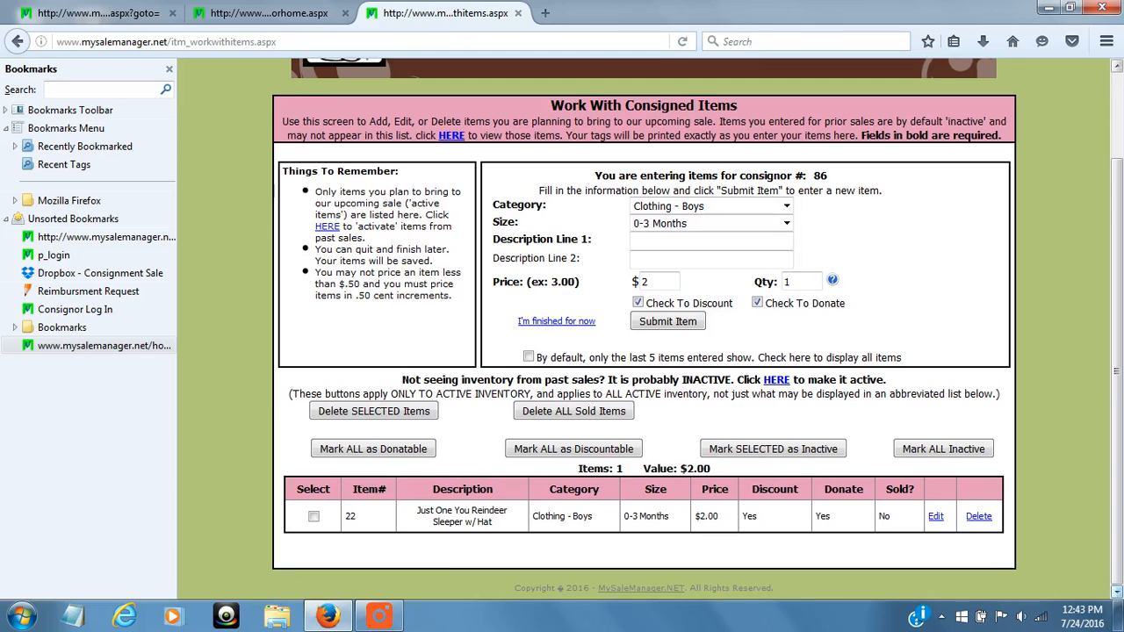
{"action": "left_click", "coordinate": [700, 230]}
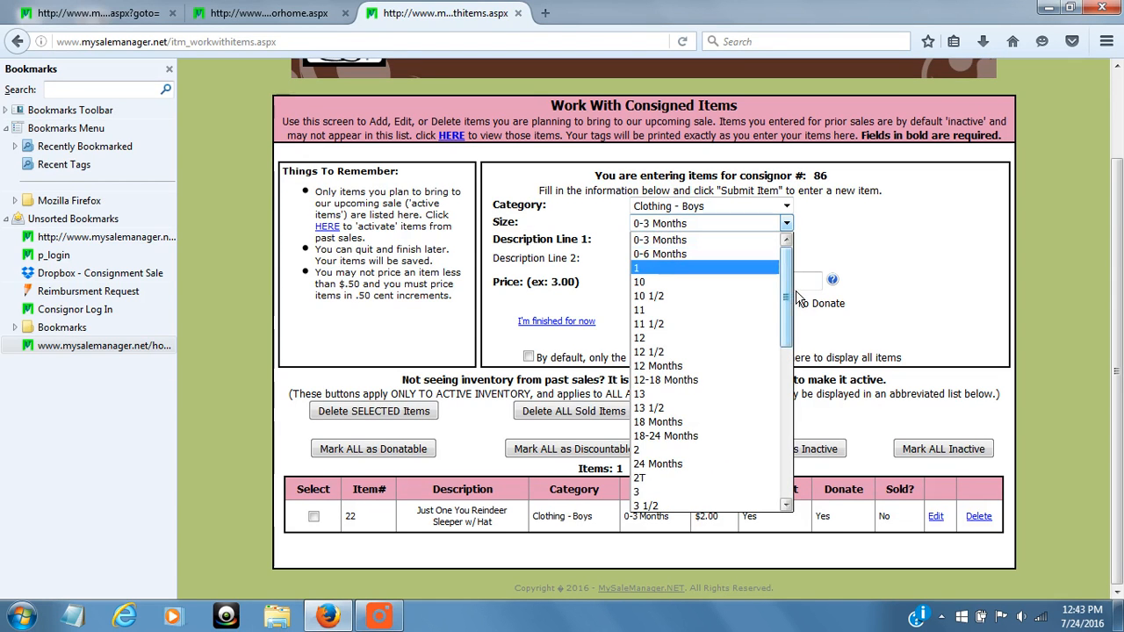
{"action": "left_click_drag", "start_coordinate": [791, 298], "coordinate": [801, 394]}
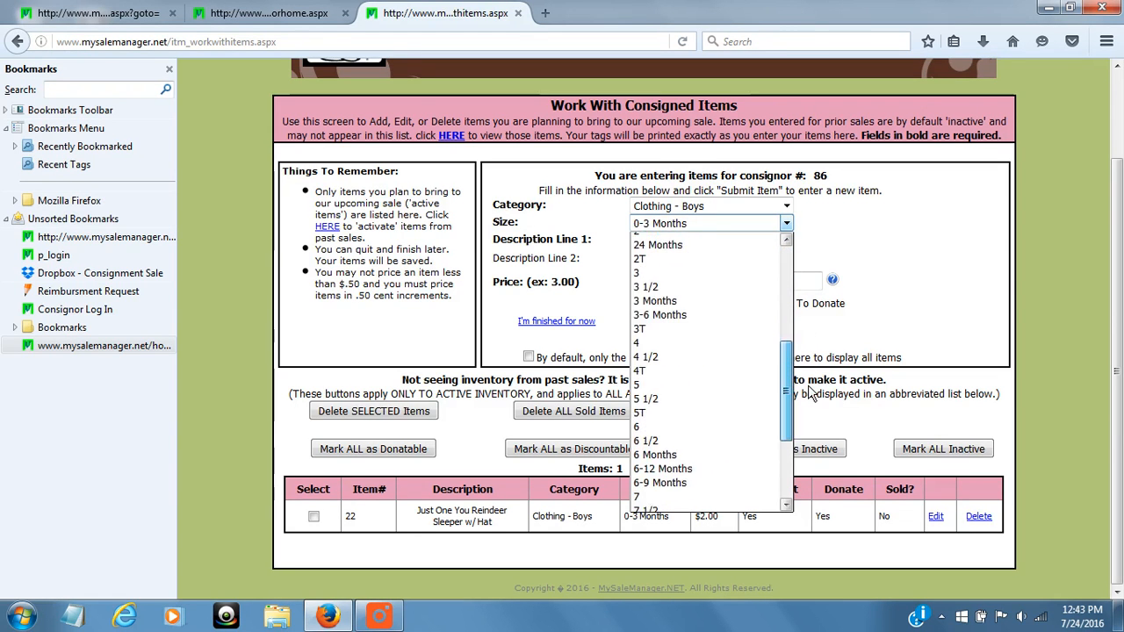
{"action": "left_click", "coordinate": [725, 467]}
{"action": "left_click", "coordinate": [686, 243]}
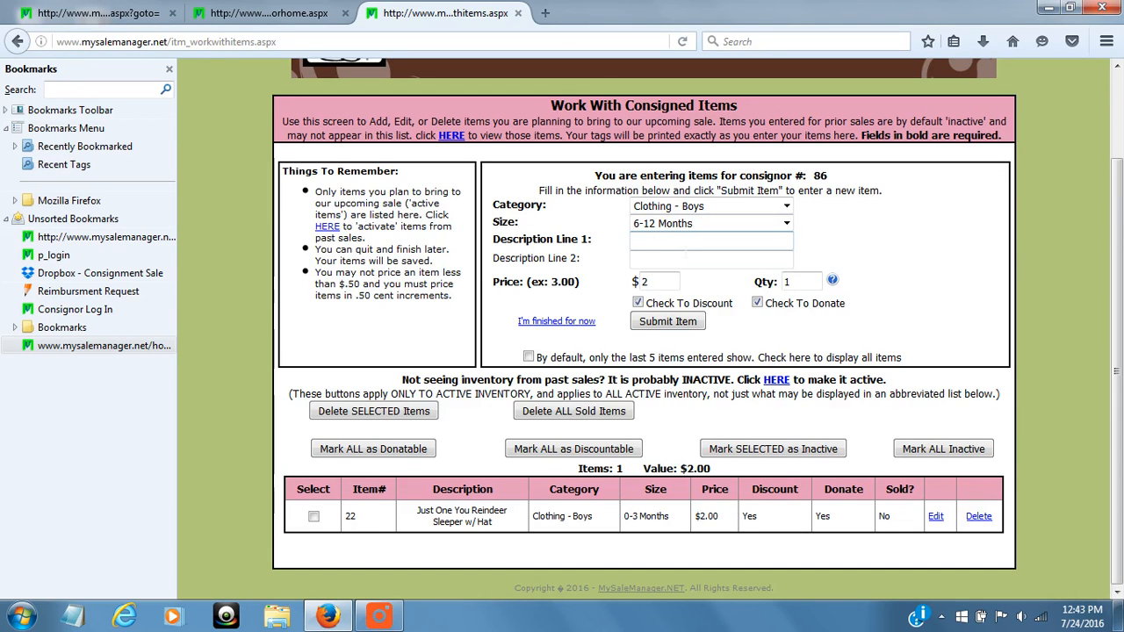
{"action": "type", "text": "Gap"}
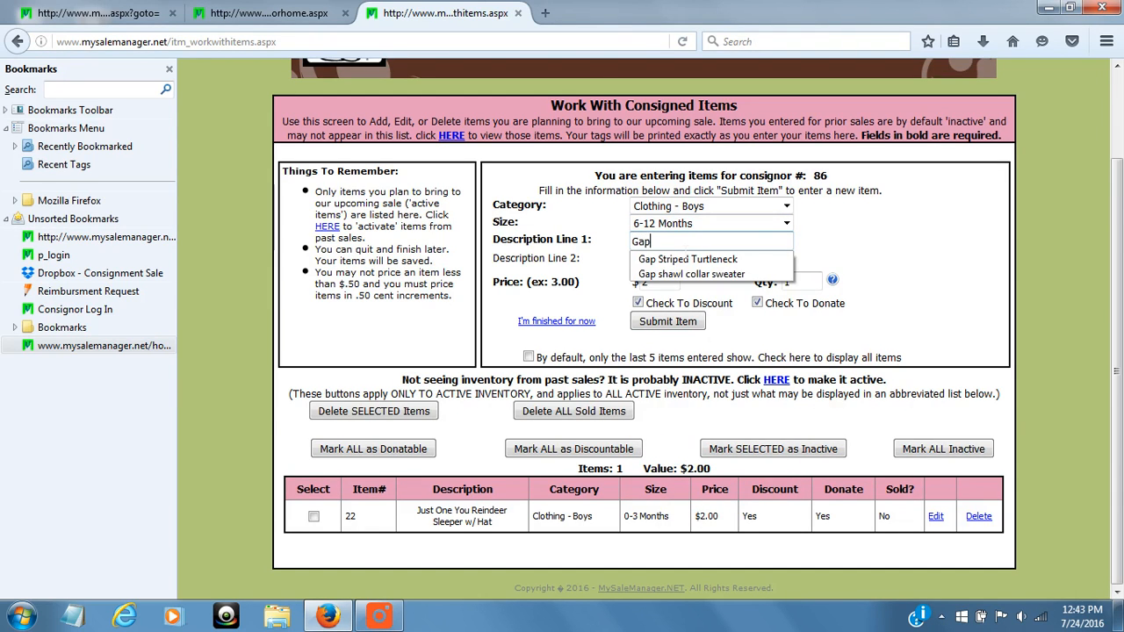
{"action": "left_click", "coordinate": [685, 259]}
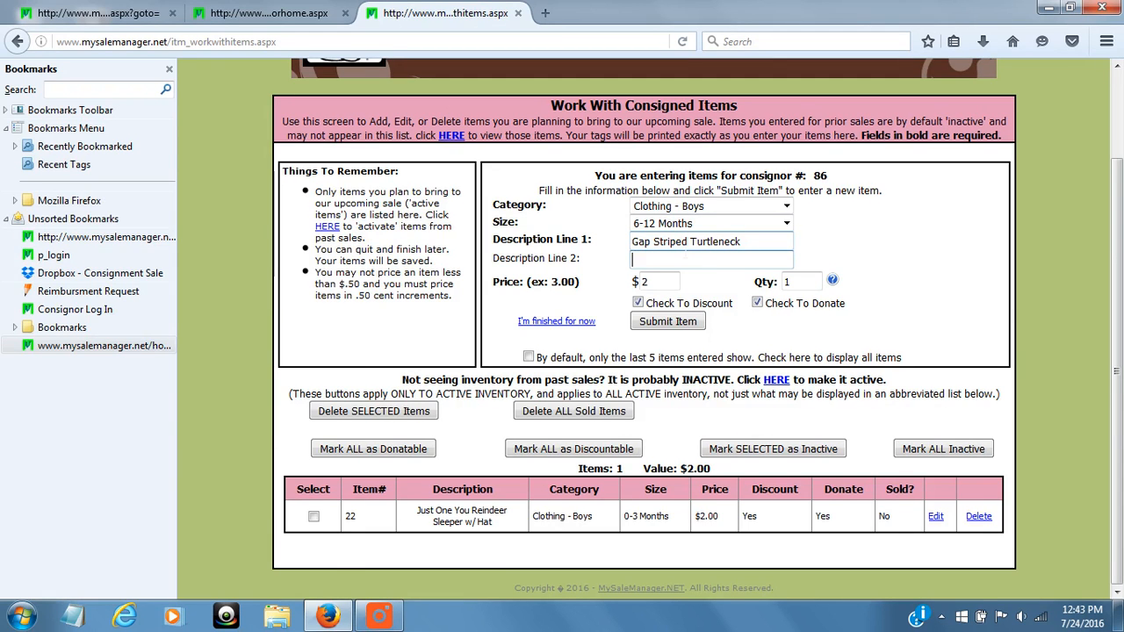
{"action": "key", "text": "super"}
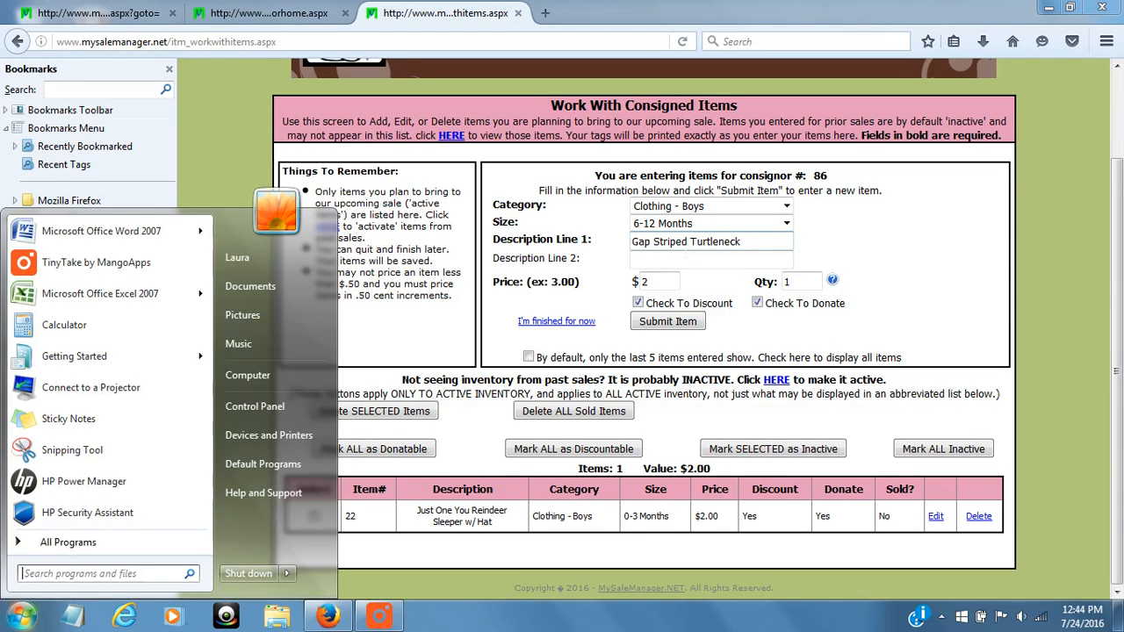
{"action": "type", "text": "LS"}
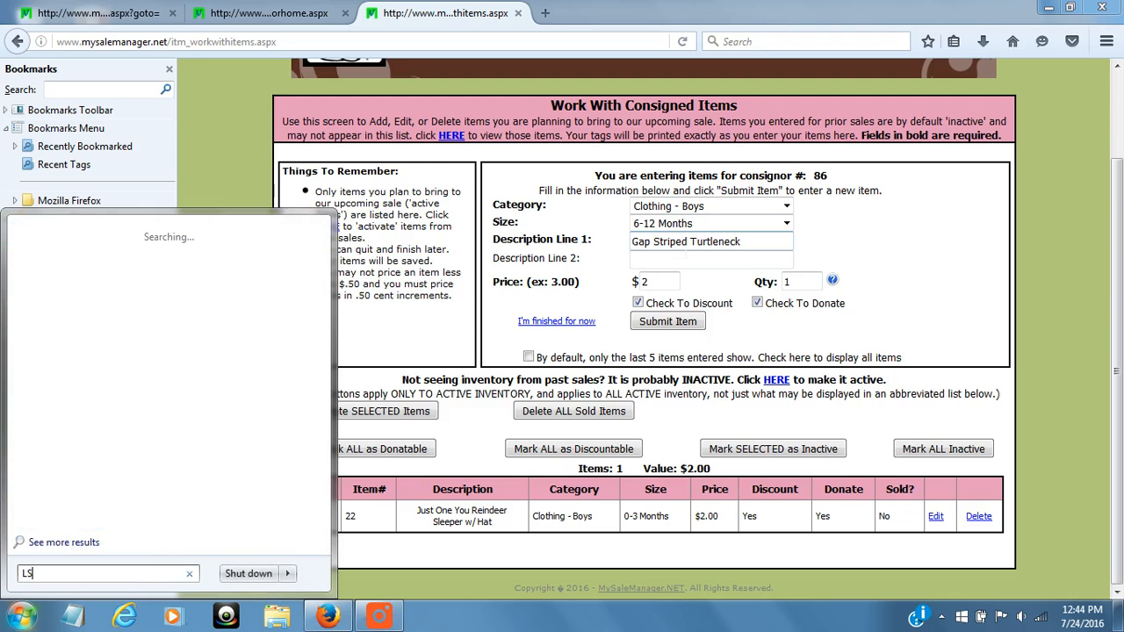
{"action": "key", "text": "Escape"}
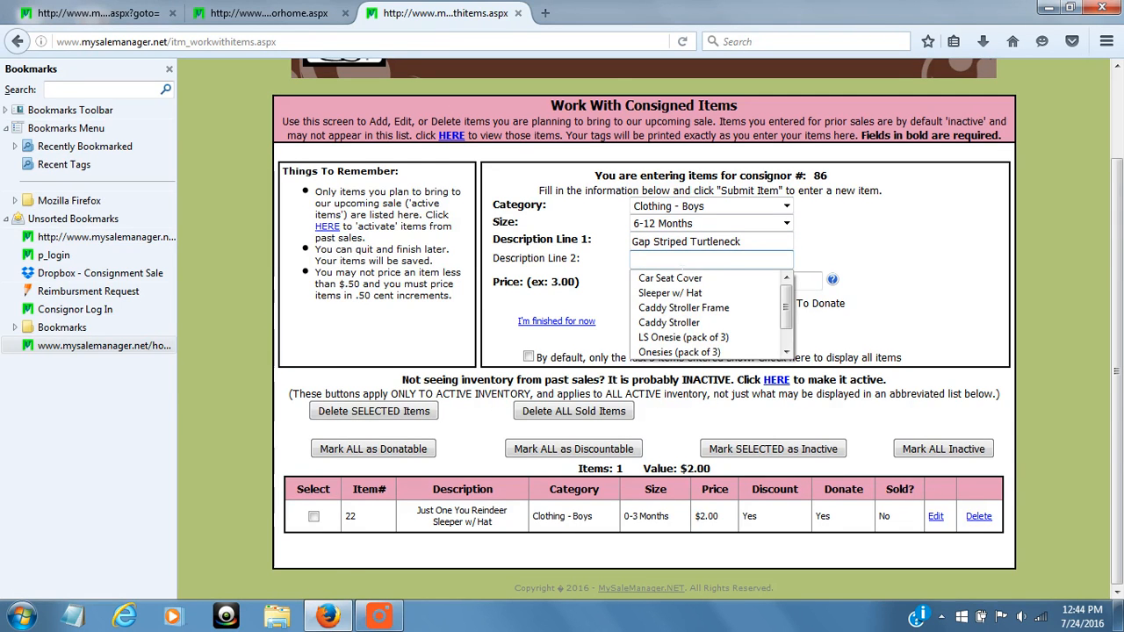
Fill in the second description line with the suggested entry "LS Onesie (pack of 3)"
{"action": "type", "text": "LS"}
{"action": "key", "text": "Down"}
{"action": "key", "text": "Return"}
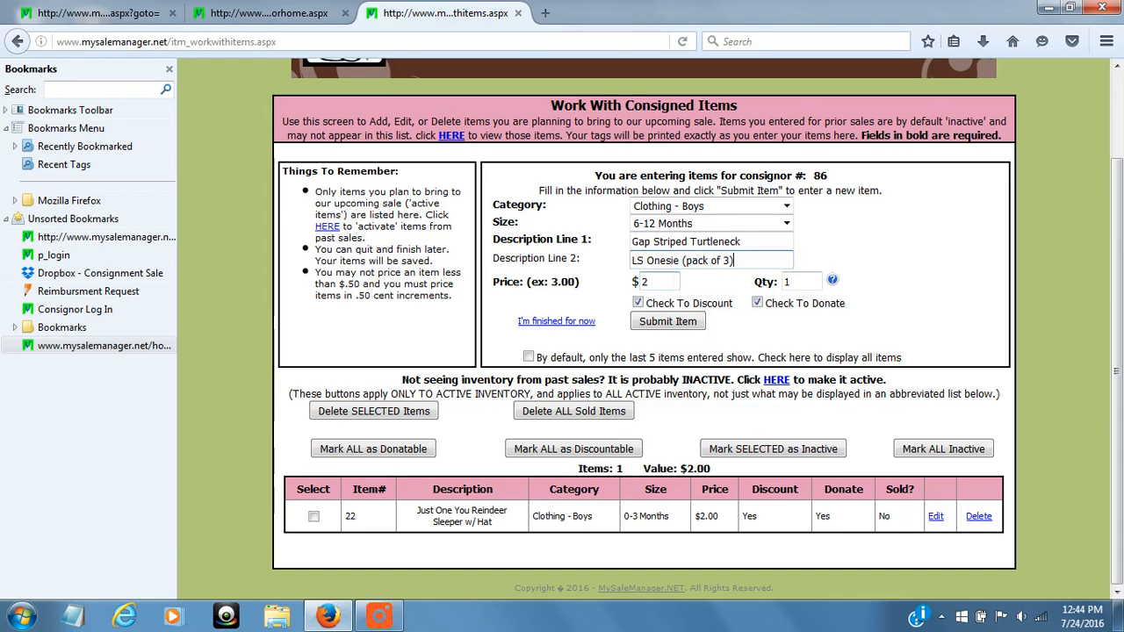
Price the Gap turtleneck onesie pack at $5 and submit the item
{"action": "key", "text": "Tab"}
{"action": "key", "text": "BackSpace"}
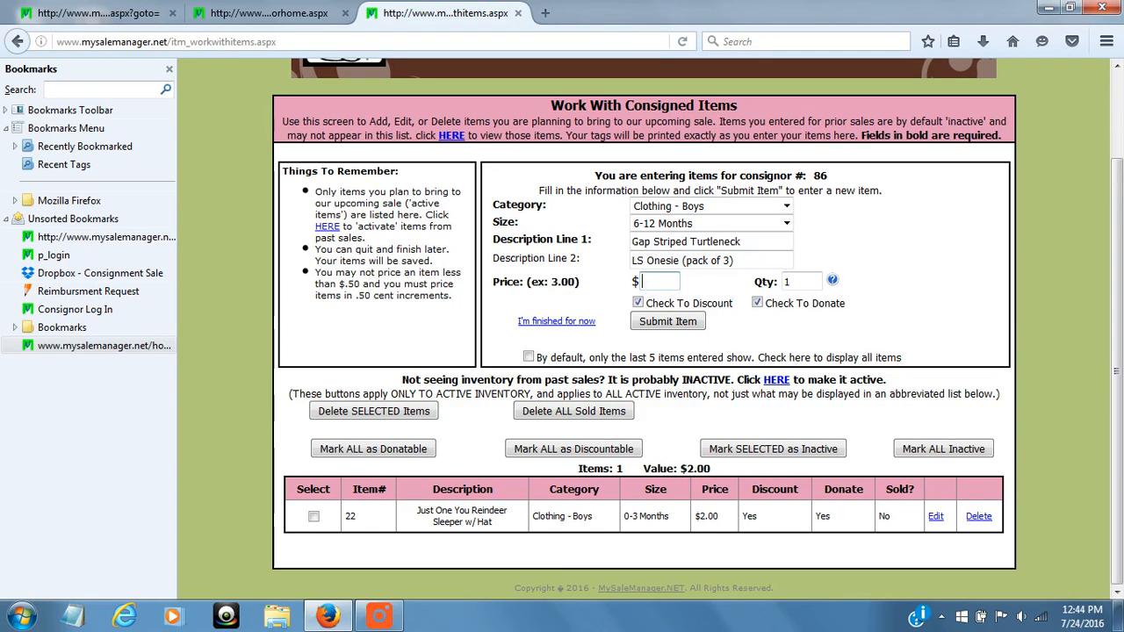
{"action": "type", "text": "5"}
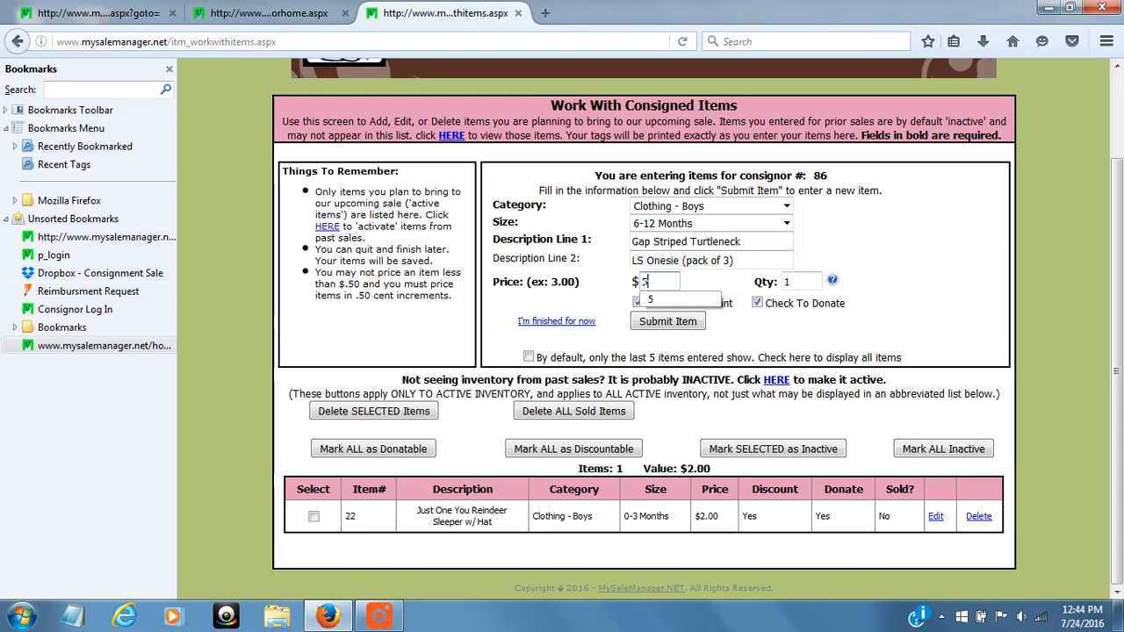
{"action": "key", "text": "Down"}
{"action": "key", "text": "Return"}
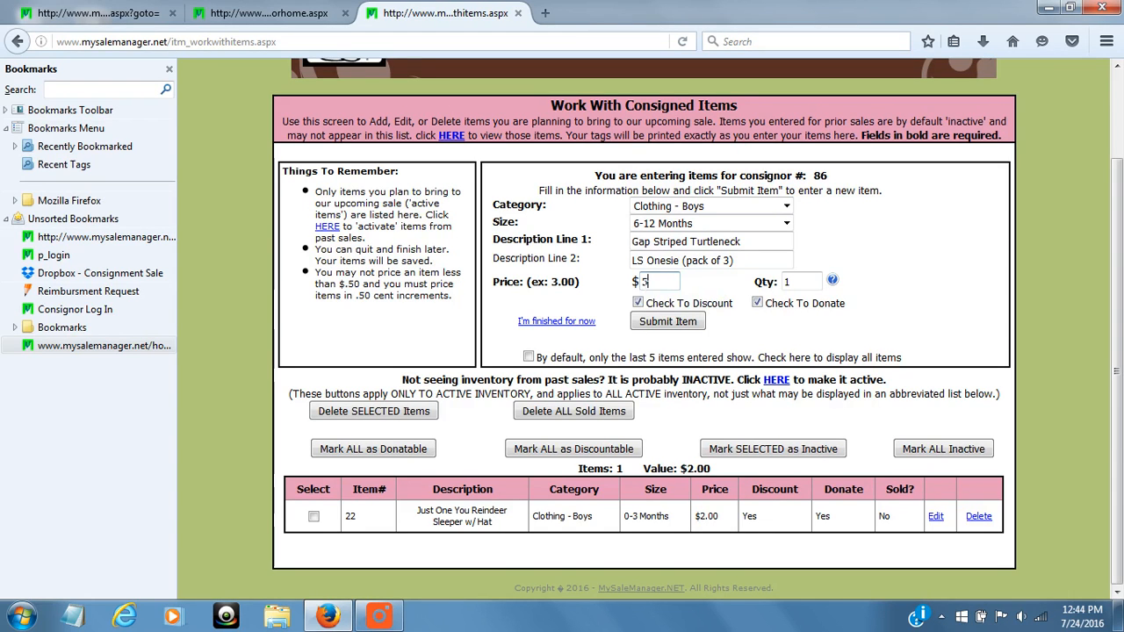
{"action": "key", "text": "Tab"}
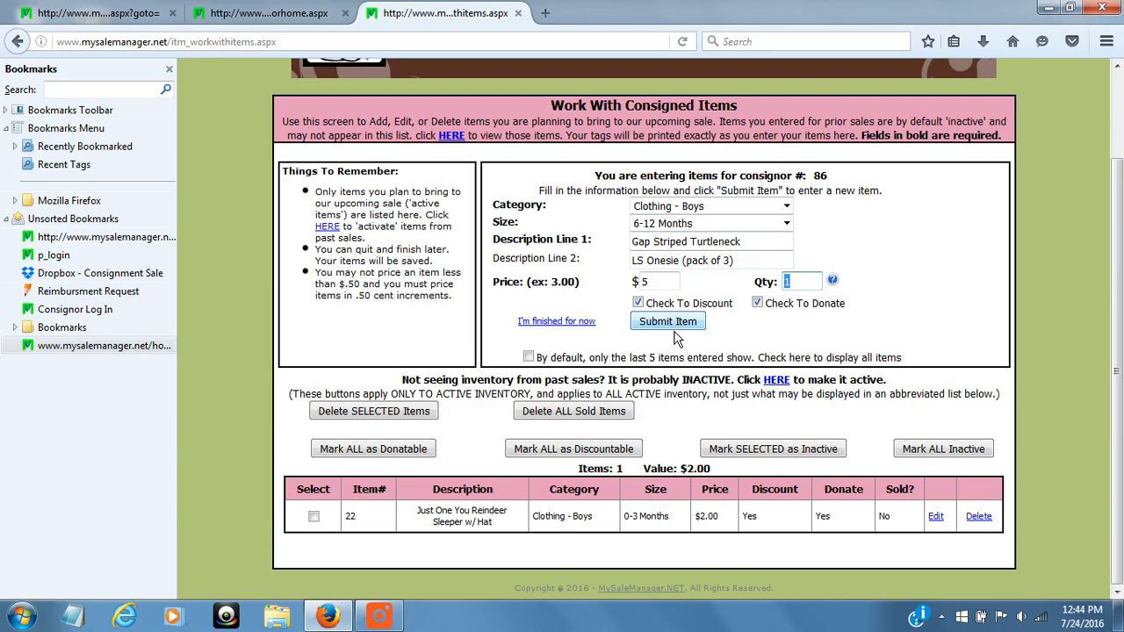
{"action": "left_click", "coordinate": [674, 331]}
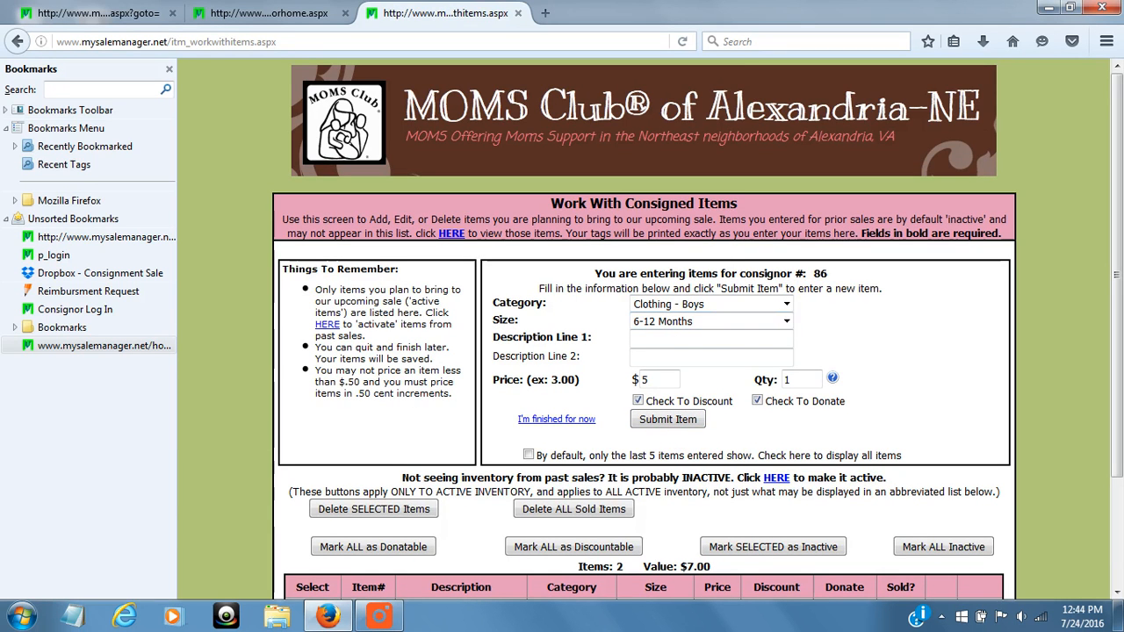
Set the next item's category to Baby Equipment and its size to Leave Blank
{"action": "left_click", "coordinate": [1117, 592]}
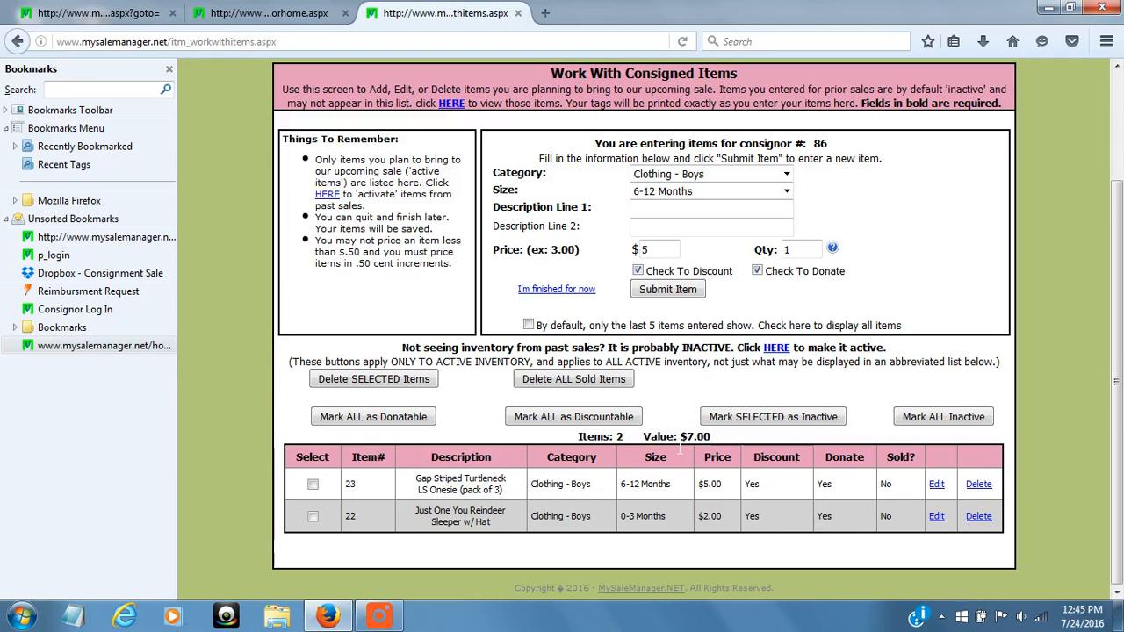
{"action": "left_click", "coordinate": [673, 187]}
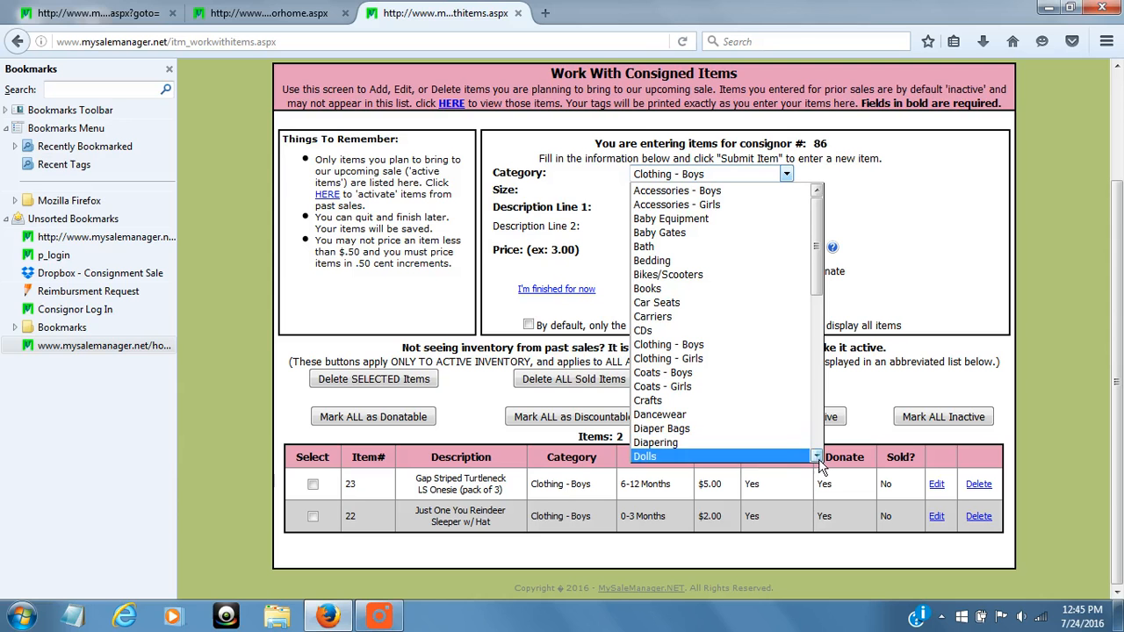
{"action": "scroll", "coordinate": [812, 461], "scroll_direction": "down", "scroll_amount": 5}
{"action": "scroll", "coordinate": [818, 455], "scroll_direction": "down", "scroll_amount": 3}
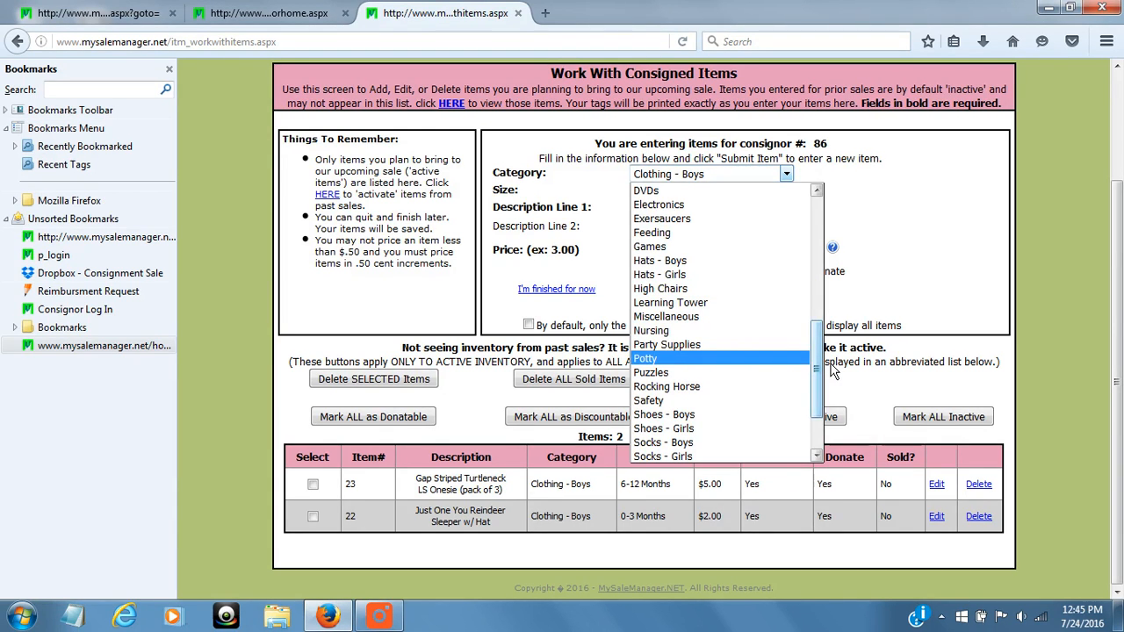
{"action": "scroll", "coordinate": [834, 373], "scroll_direction": "down", "scroll_amount": 2}
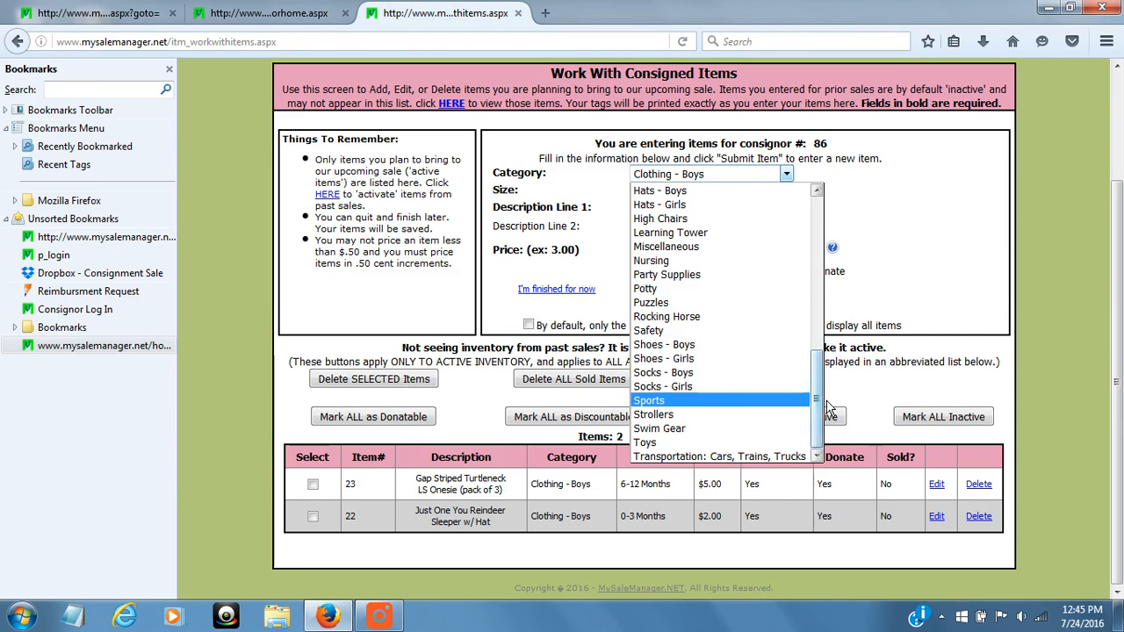
{"action": "left_click_drag", "start_coordinate": [816, 400], "coordinate": [863, 218]}
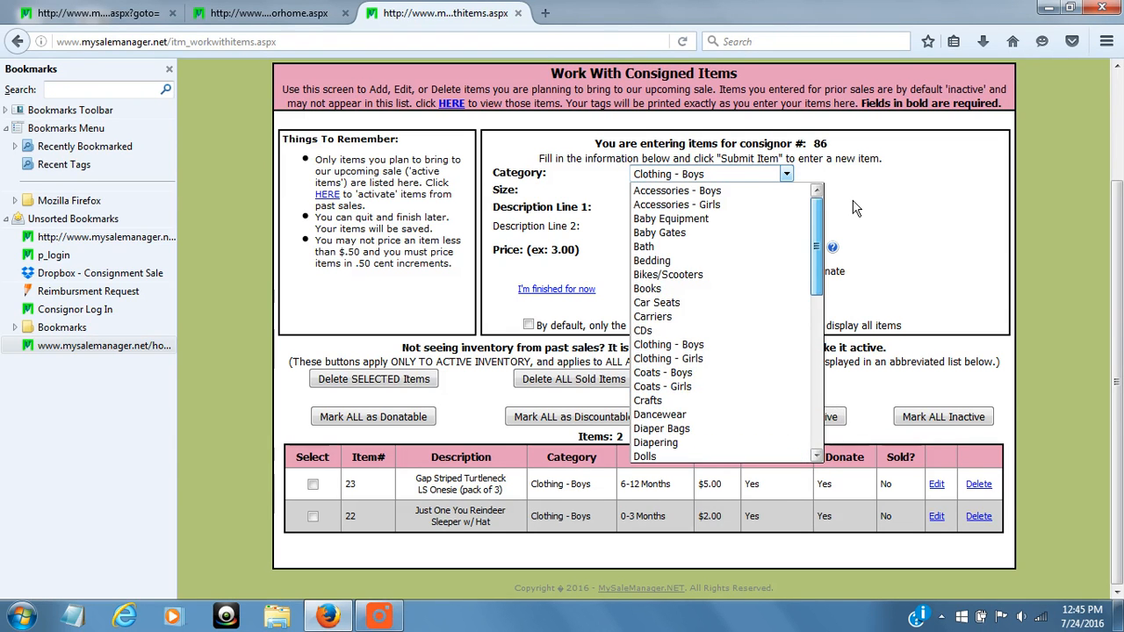
{"action": "left_click", "coordinate": [726, 223]}
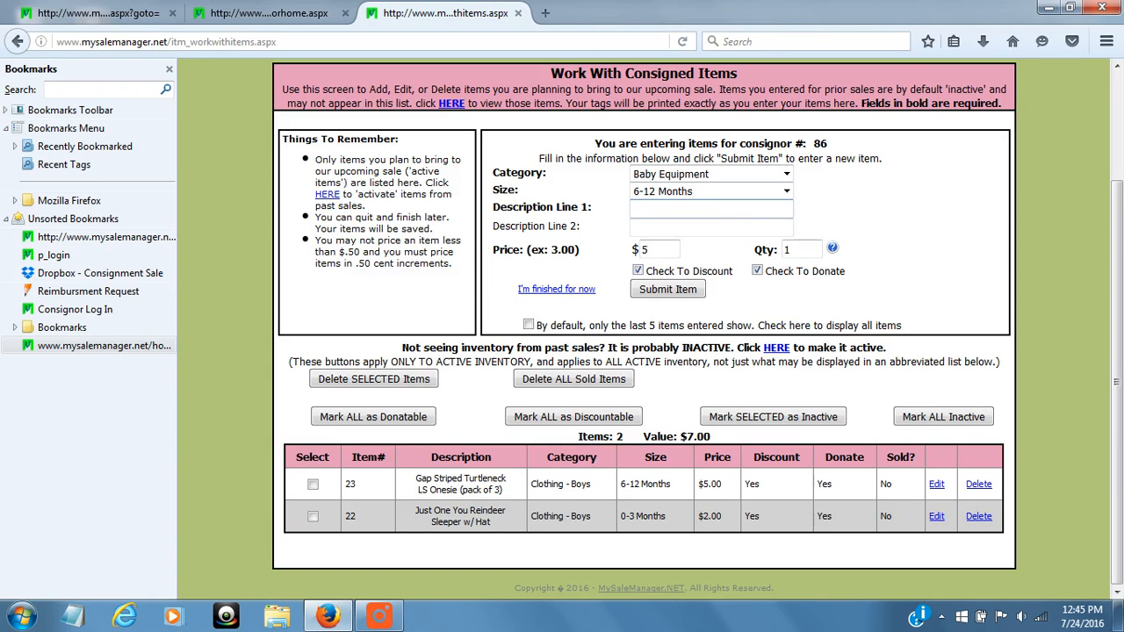
{"action": "left_click", "coordinate": [787, 193]}
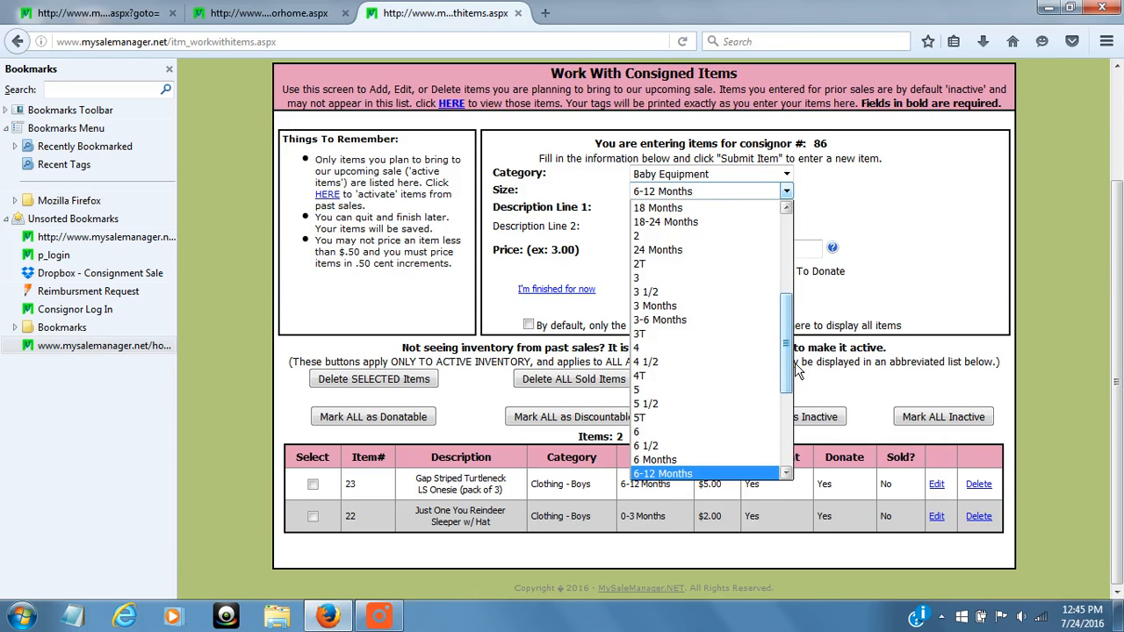
{"action": "left_click_drag", "start_coordinate": [790, 367], "coordinate": [810, 524]}
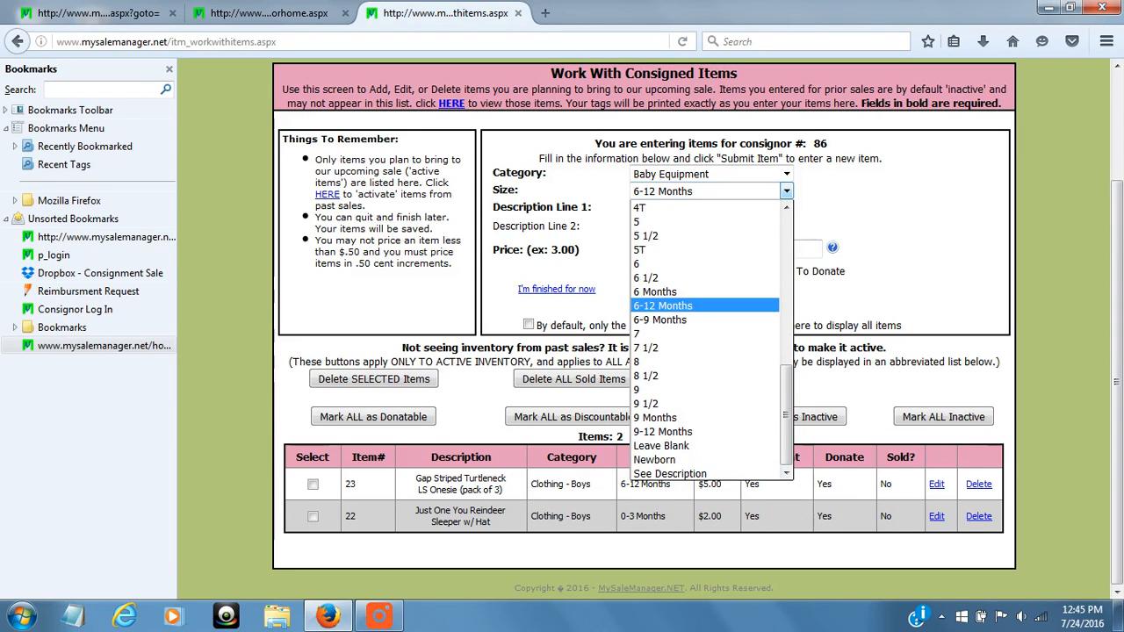
{"action": "left_click", "coordinate": [655, 447]}
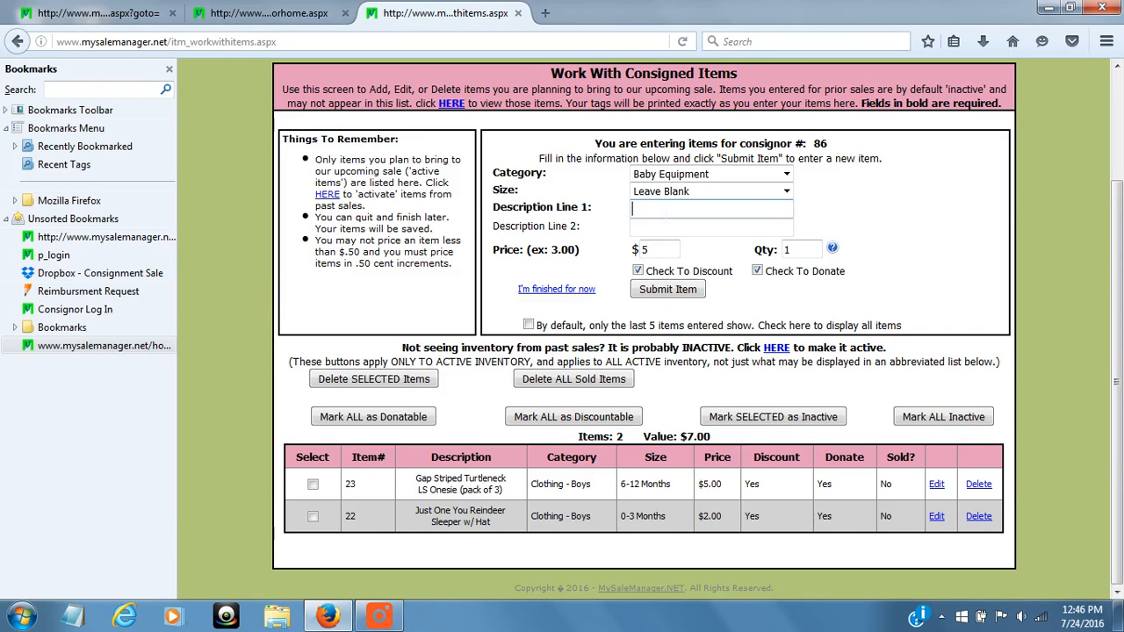
Describe the item with the suggested entries "JJ Cole Bundle Me Infant" on the first line and "Car Seat Cover" on the second
{"action": "type", "text": "JJ"}
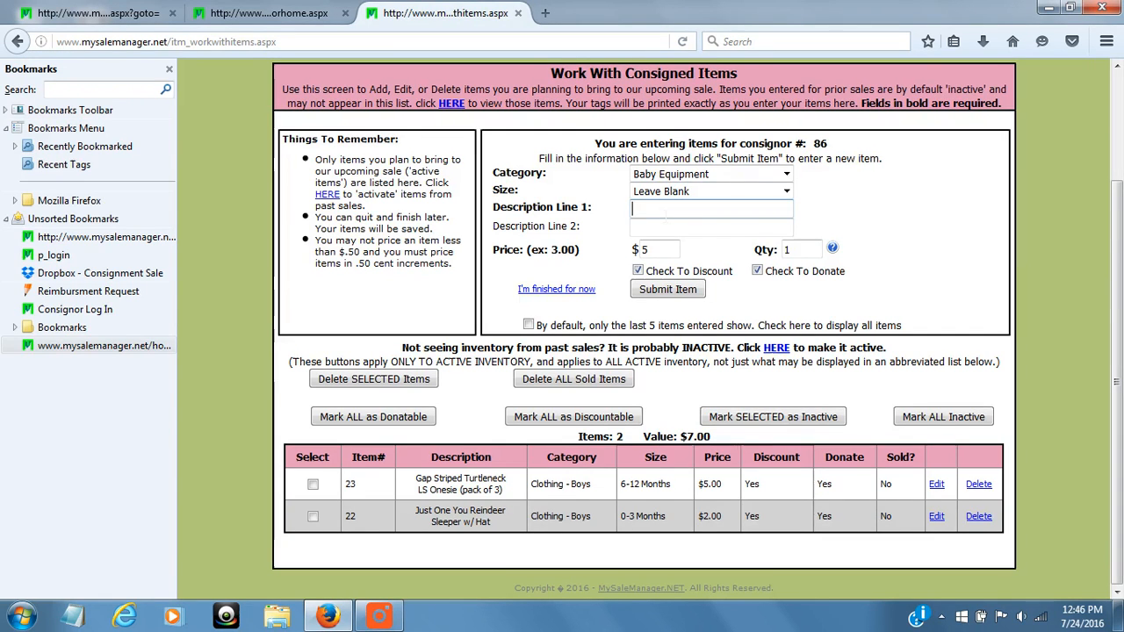
{"action": "key", "text": "Down"}
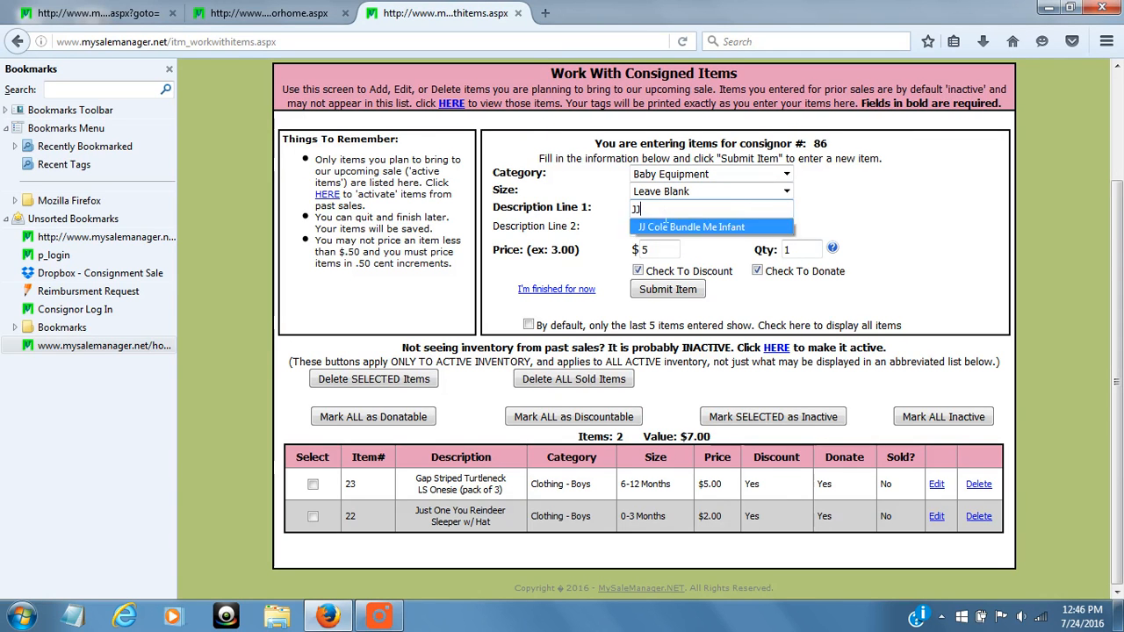
{"action": "key", "text": "Return"}
{"action": "key", "text": "Tab"}
{"action": "type", "text": "Car"}
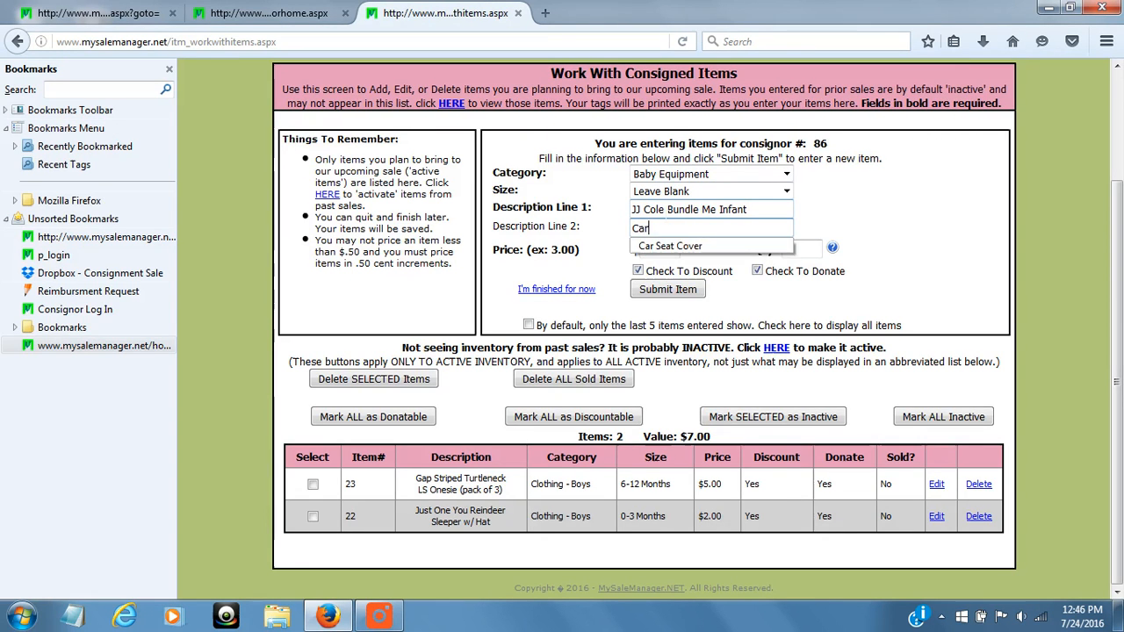
{"action": "key", "text": "Down"}
{"action": "key", "text": "Return"}
Price the car seat cover at $10 and submit the item
{"action": "key", "text": "Tab"}
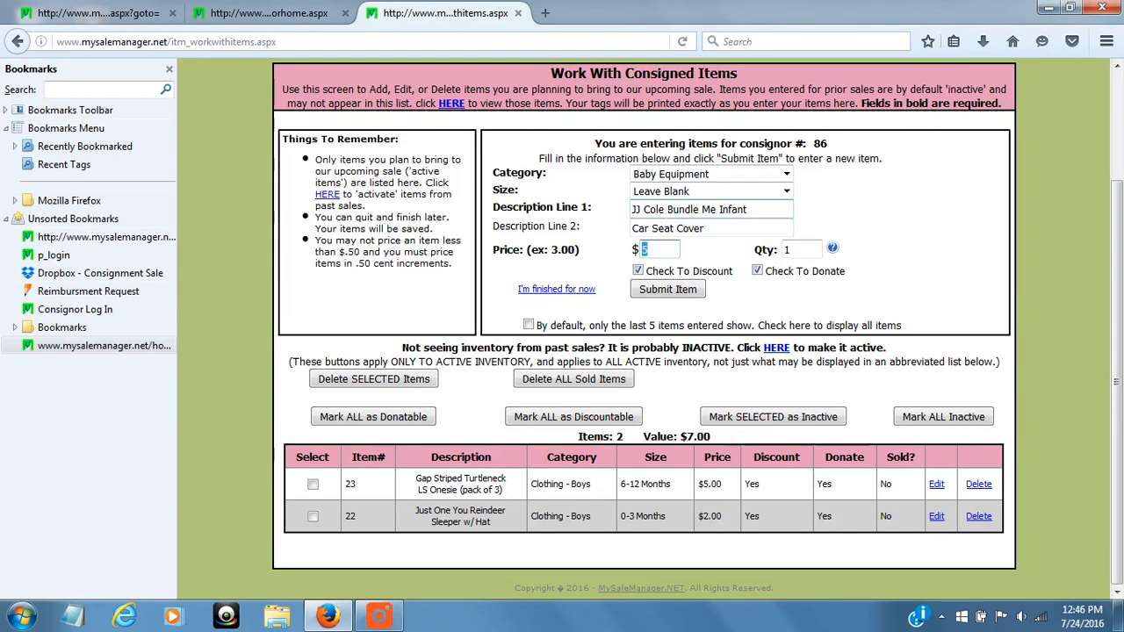
{"action": "type", "text": "10"}
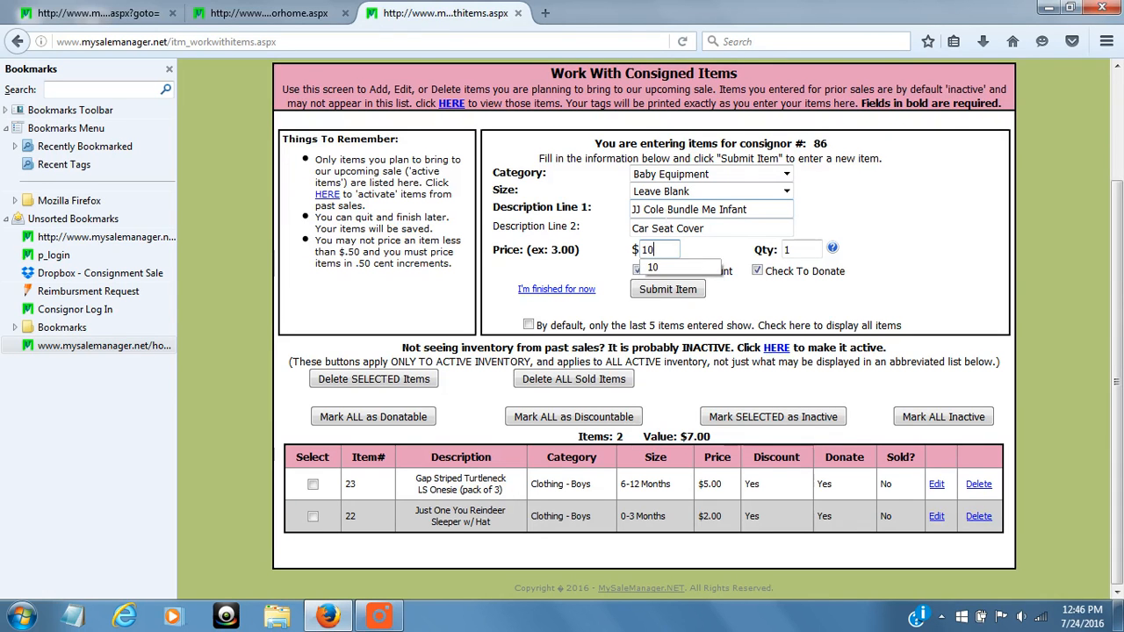
{"action": "key", "text": "Down"}
{"action": "key", "text": "Return"}
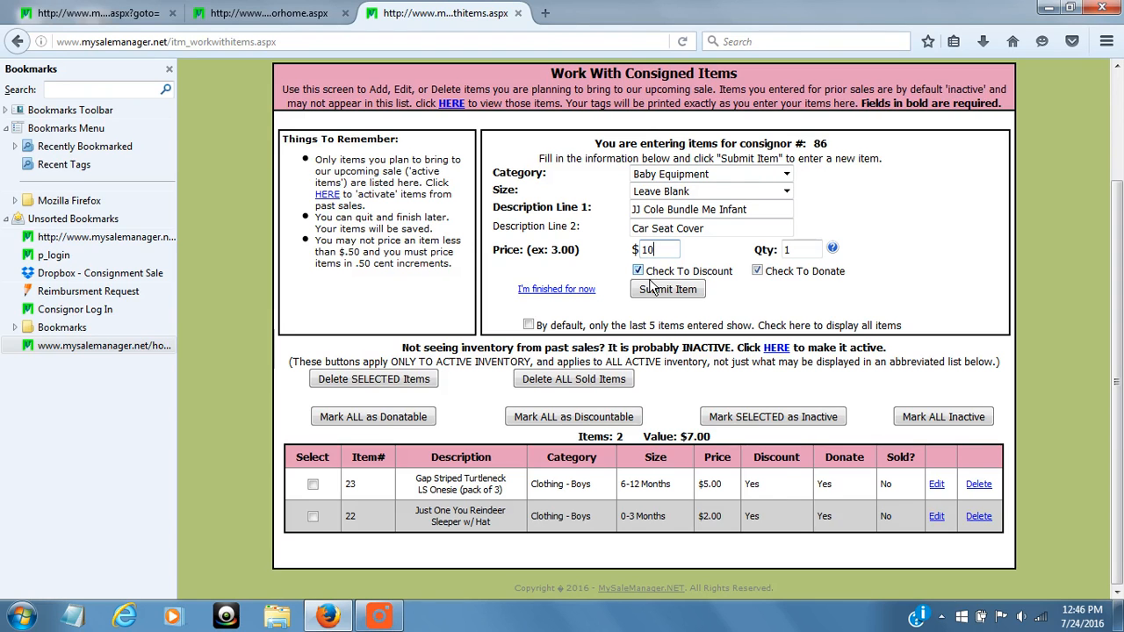
{"action": "left_click", "coordinate": [683, 301]}
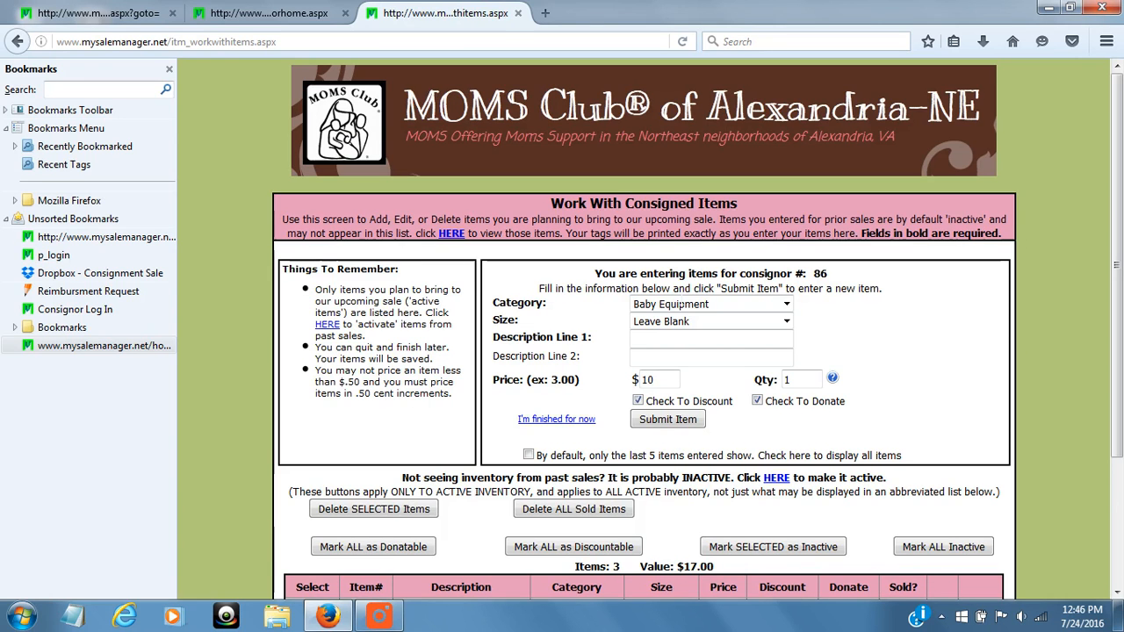
Set the next item's category to Strollers
{"action": "left_click", "coordinate": [791, 309]}
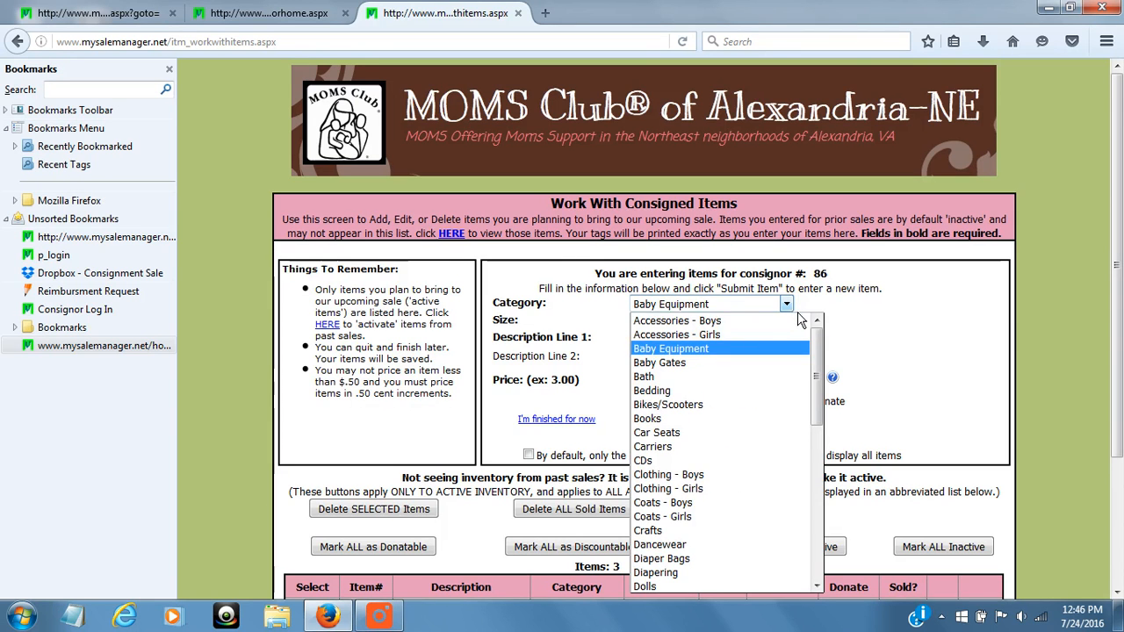
{"action": "left_click_drag", "start_coordinate": [817, 378], "coordinate": [831, 525]}
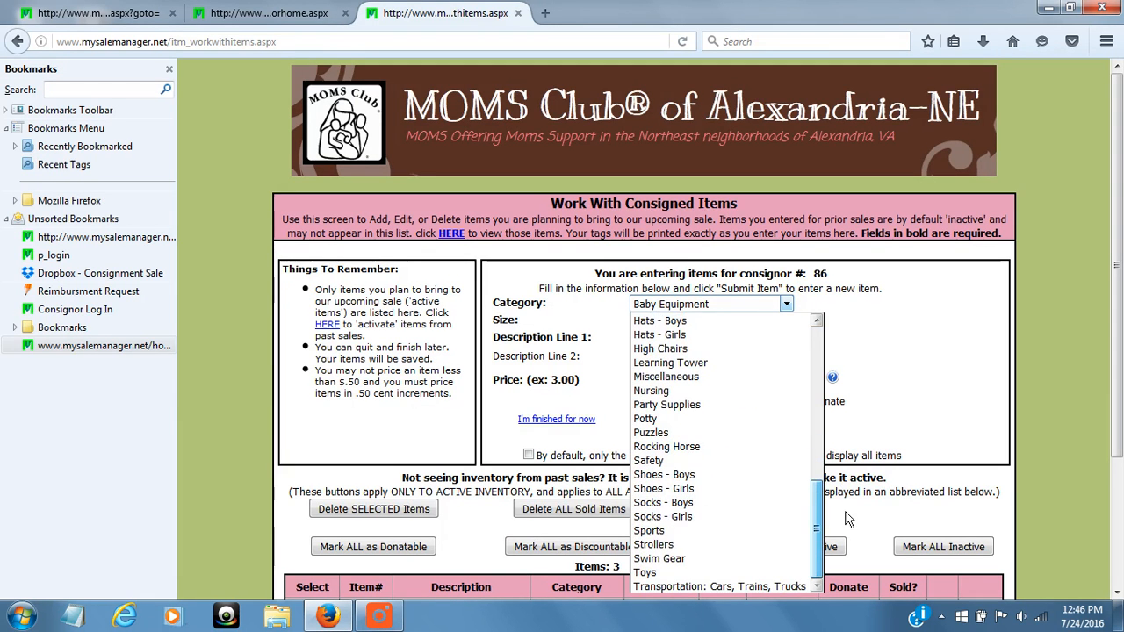
{"action": "left_click", "coordinate": [796, 547]}
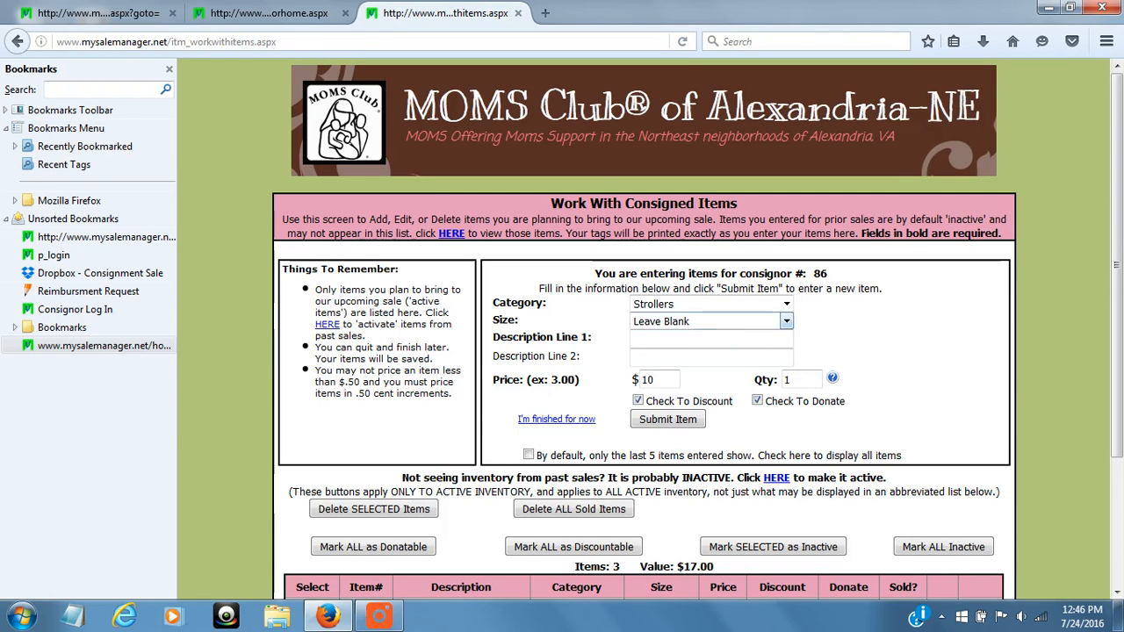
Describe the stroller with the suggested entries "Chicco KeyFit Car Seat" on the first line and "Caddy Stroller Frame" on the second
{"action": "left_click", "coordinate": [671, 341]}
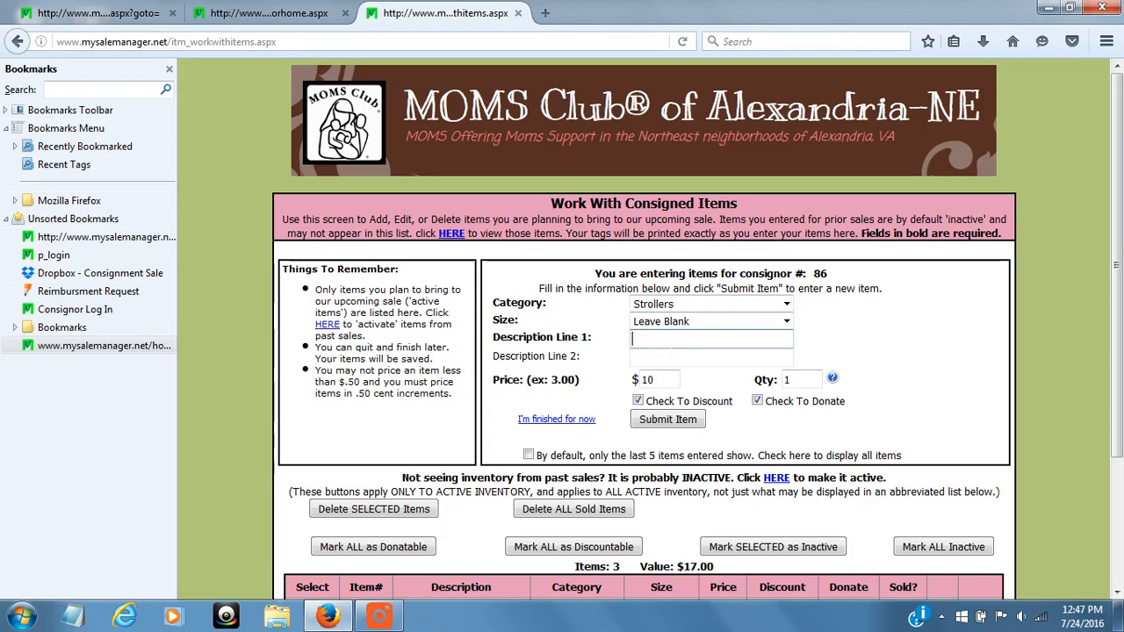
{"action": "type", "text": "Chic"}
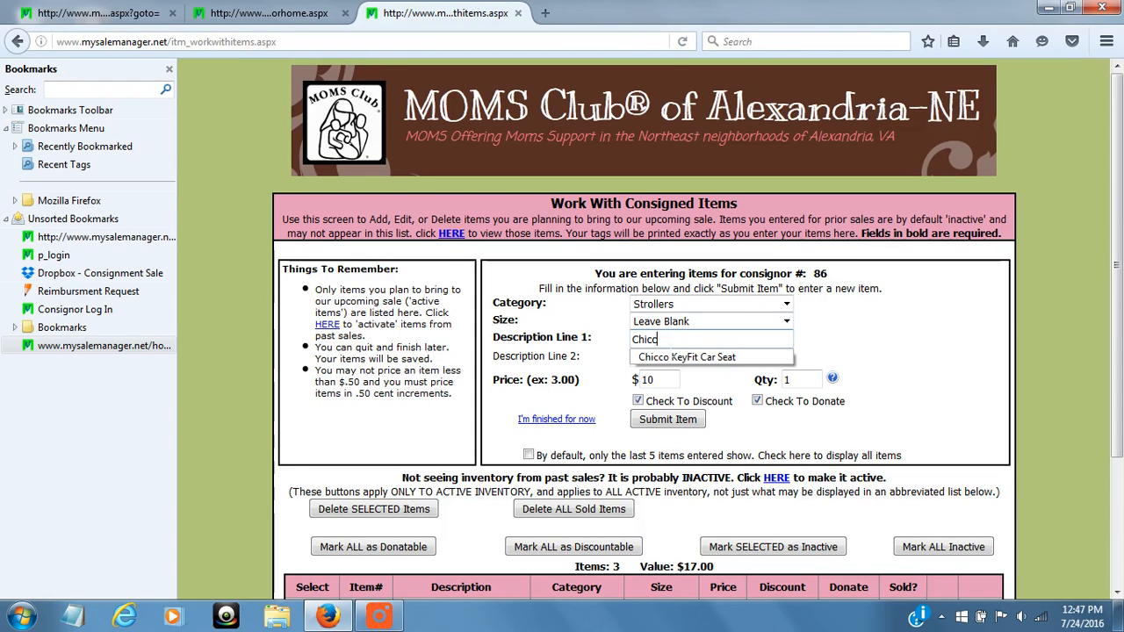
{"action": "type", "text": "c"}
{"action": "key", "text": "Down"}
{"action": "key", "text": "Return"}
{"action": "key", "text": "Tab"}
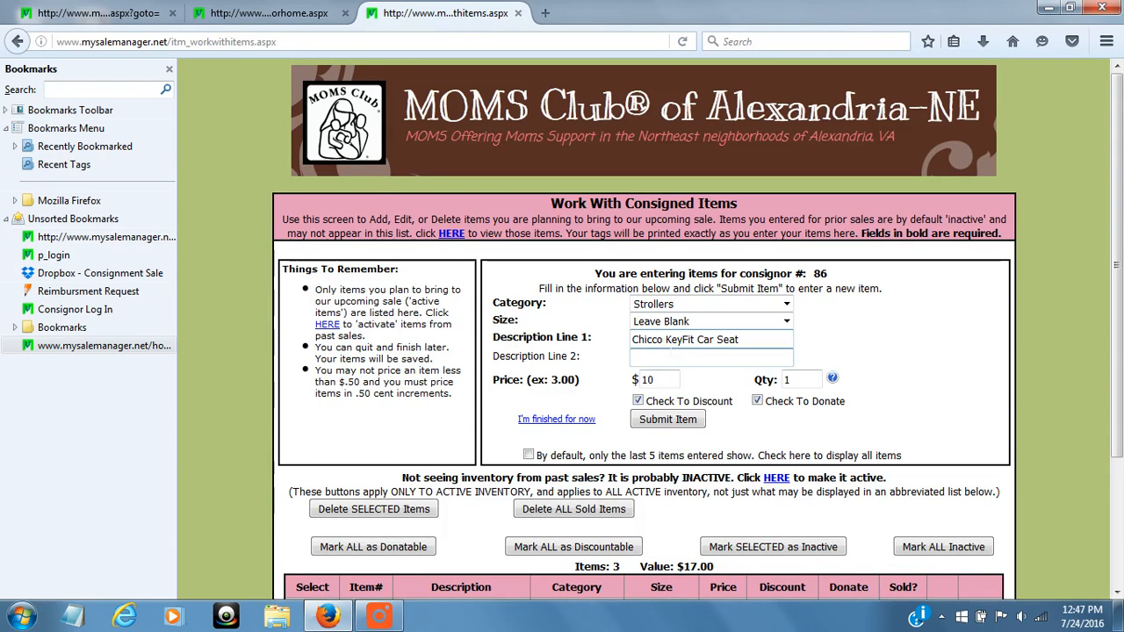
{"action": "type", "text": "Ca"}
{"action": "key", "text": "Down"}
{"action": "key", "text": "Down"}
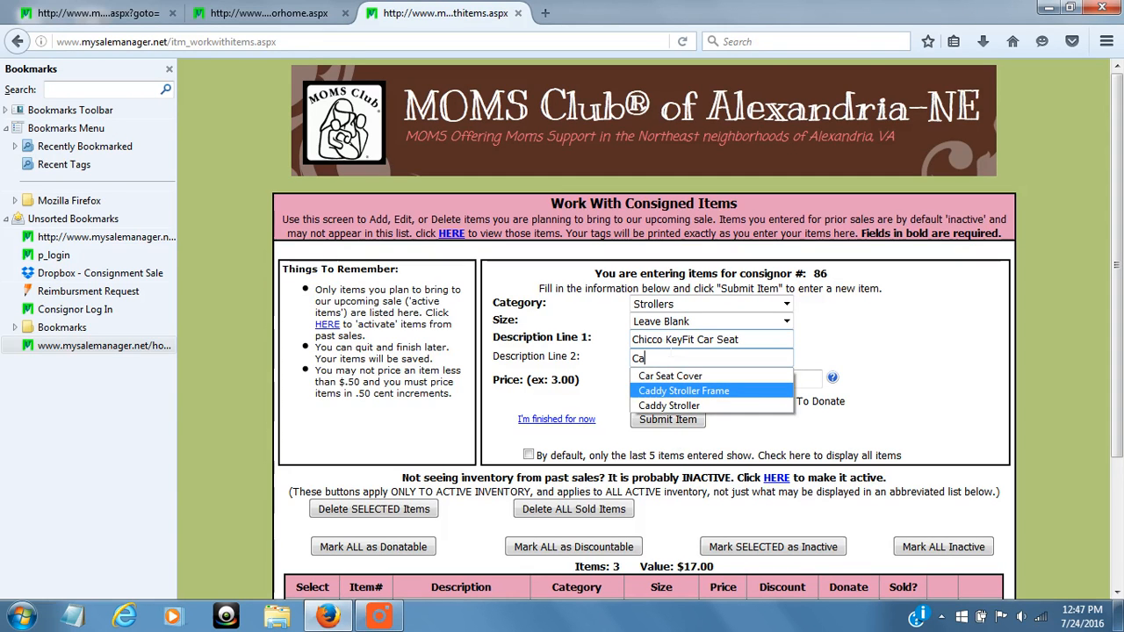
{"action": "key", "text": "Return"}
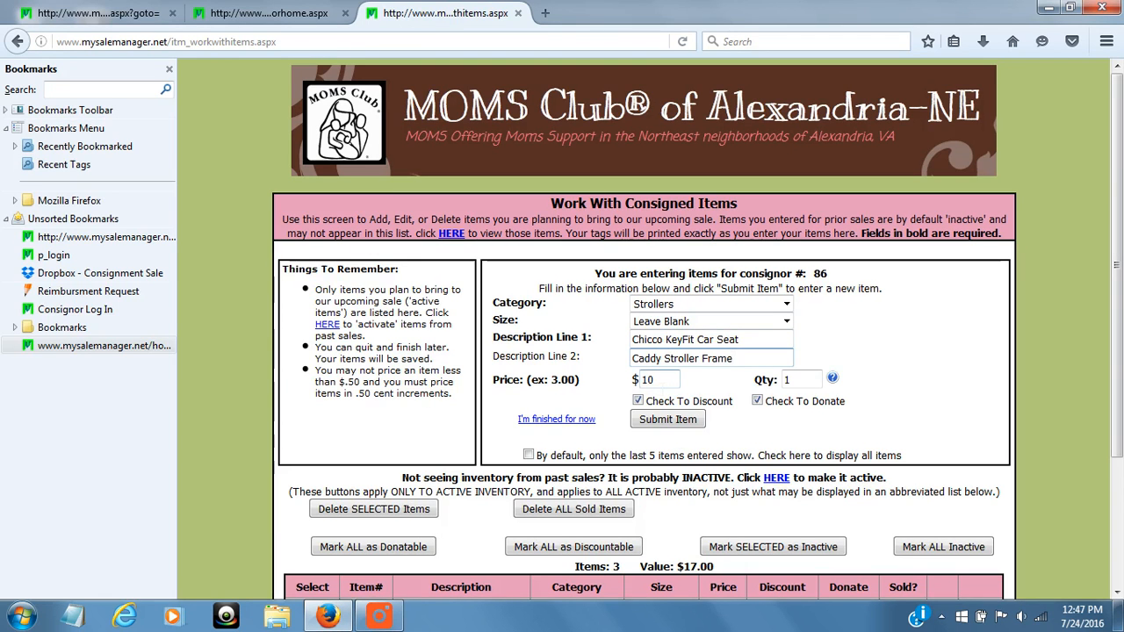
Set the stroller frame's price to $25
{"action": "key", "text": "Tab"}
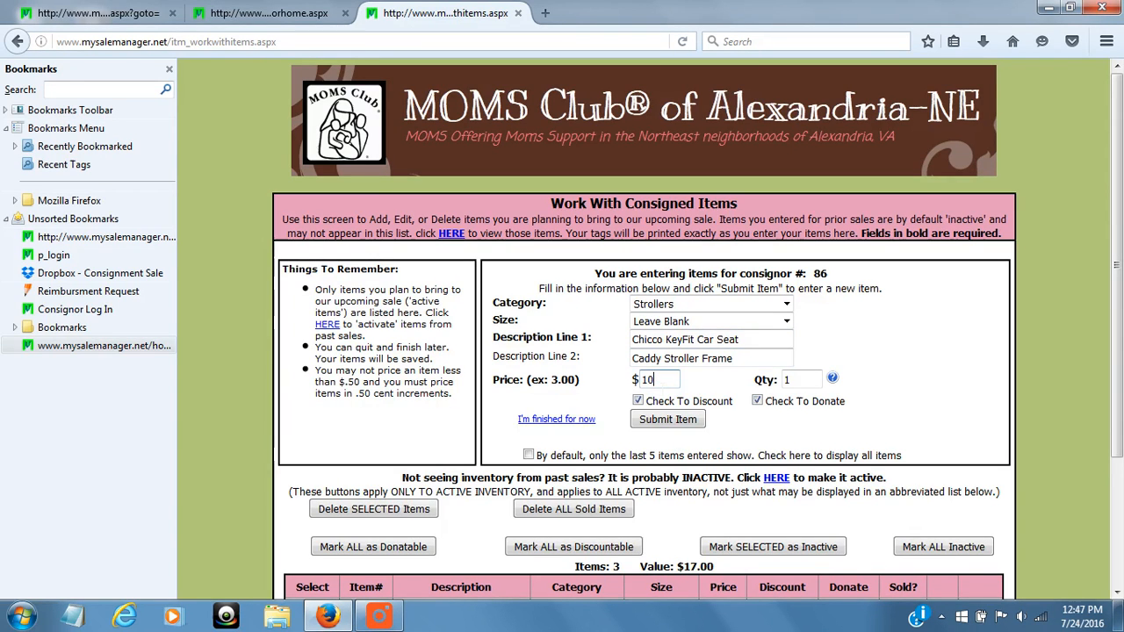
{"action": "type", "text": "10"}
{"action": "key", "text": "Tab"}
{"action": "key", "text": "shift+Tab"}
{"action": "type", "text": "25"}
{"action": "key", "text": "Tab"}
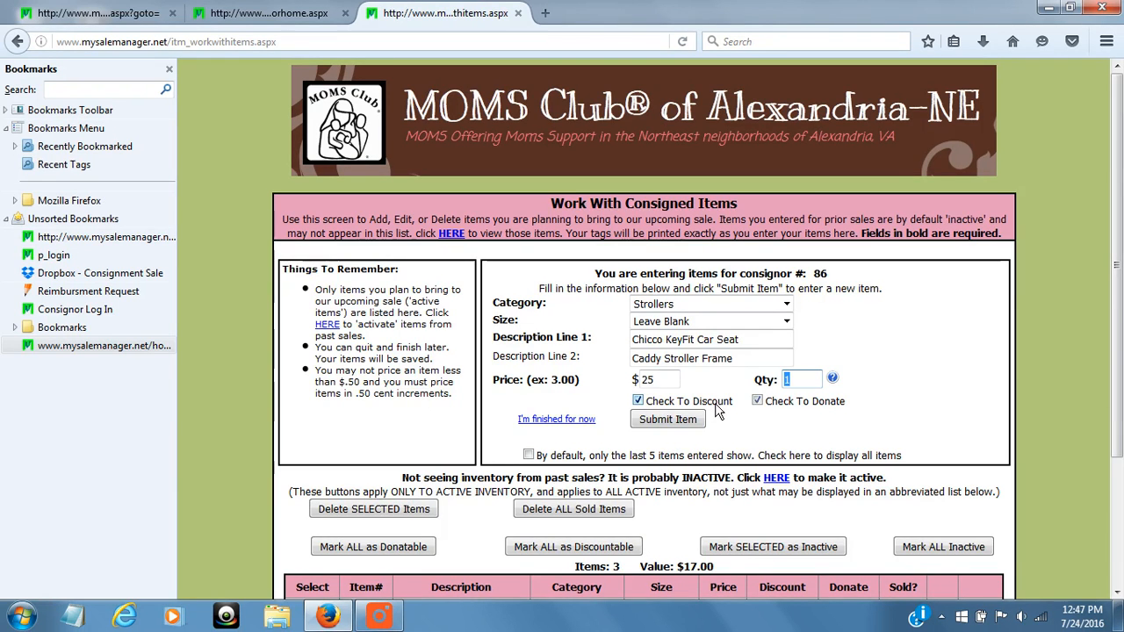
Exclude the stroller frame from both discount and donation, and submit the item
{"action": "left_click", "coordinate": [640, 402]}
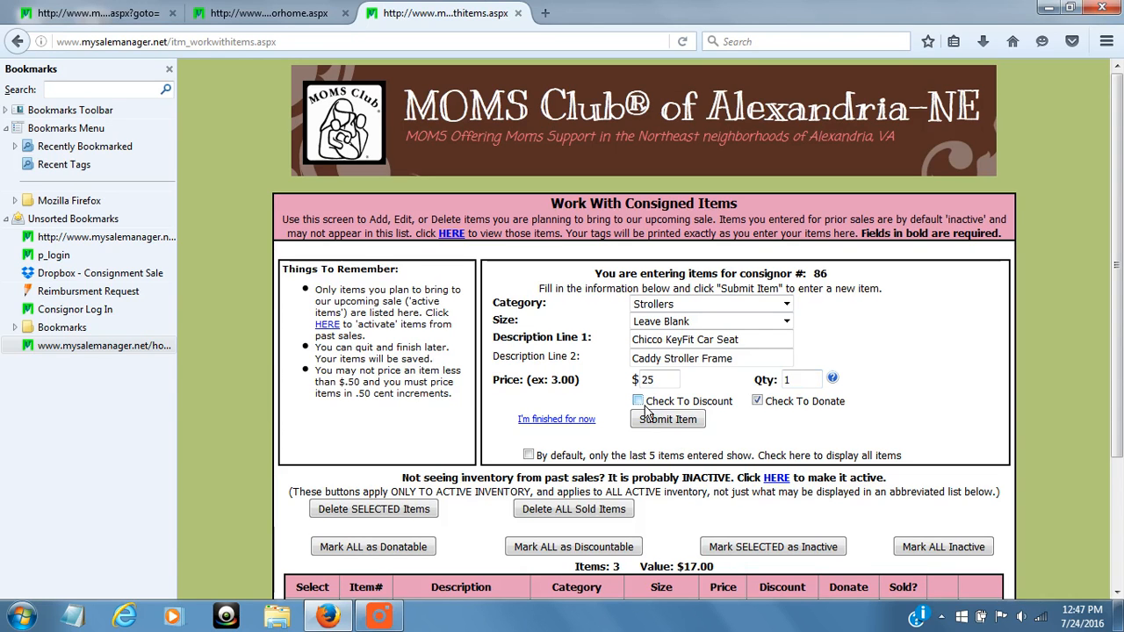
{"action": "left_click", "coordinate": [757, 400]}
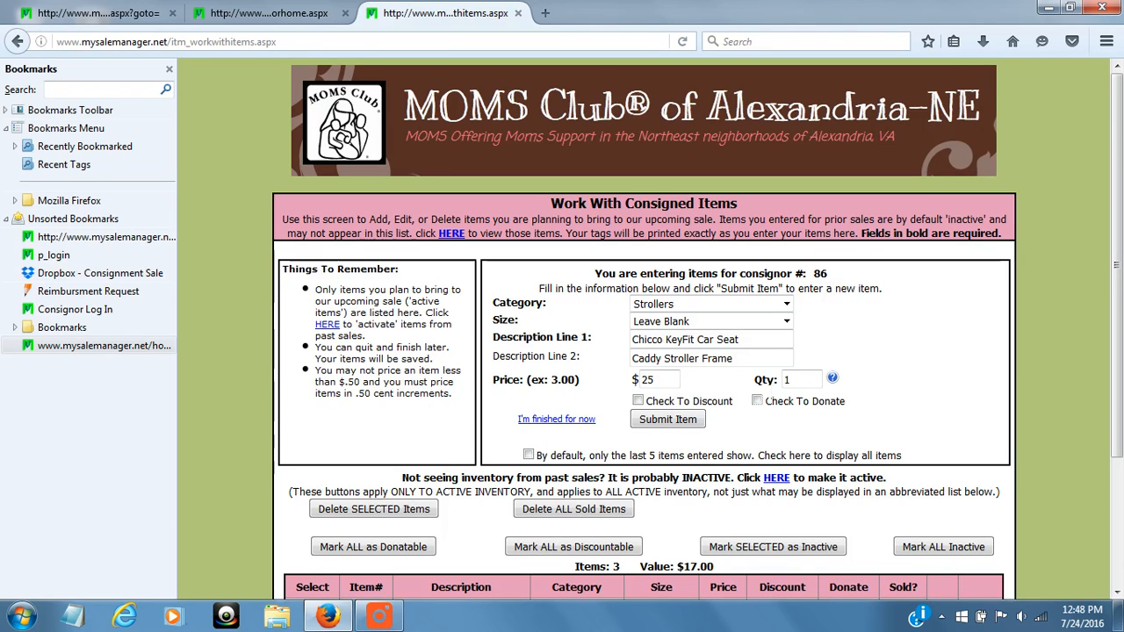
{"action": "left_click", "coordinate": [650, 421]}
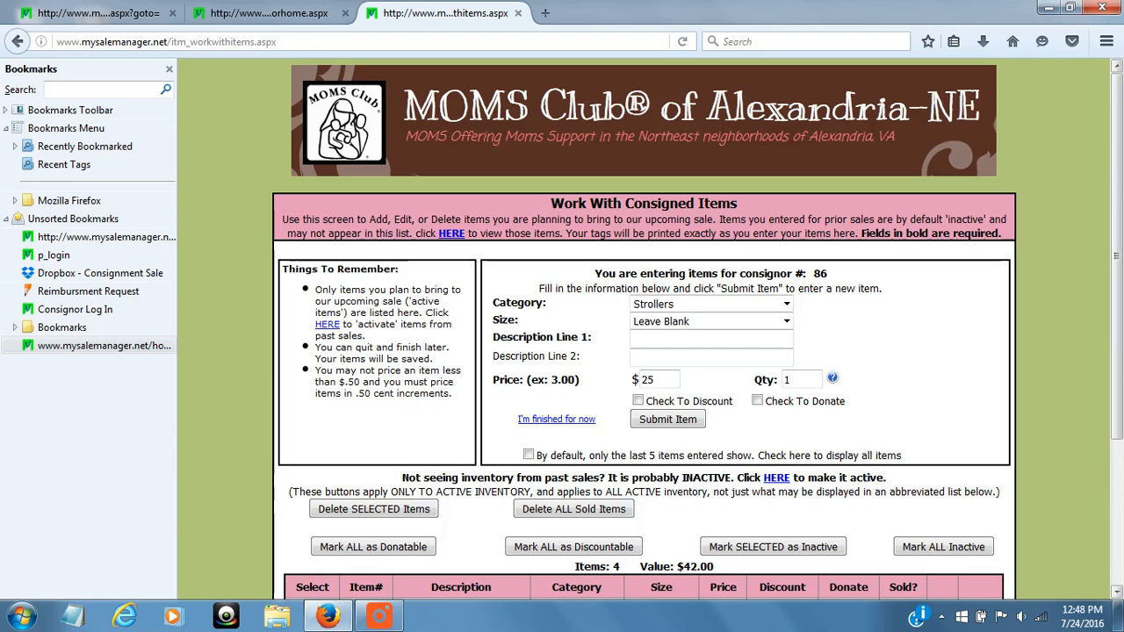
{"action": "scroll", "coordinate": [645, 334], "scroll_direction": "down", "scroll_amount": 2}
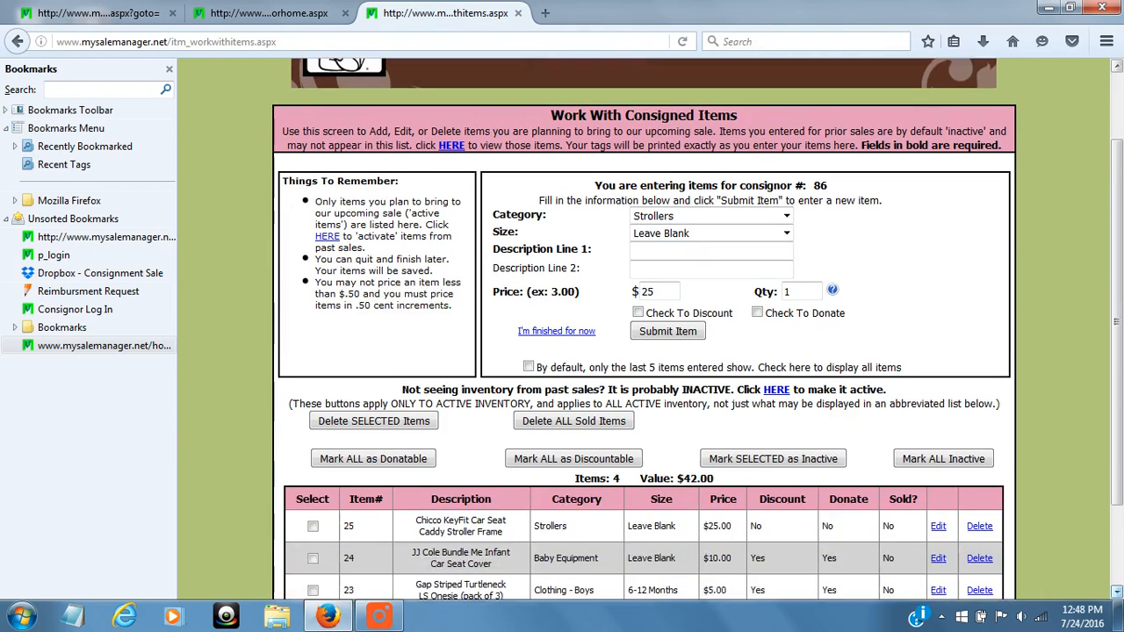
Open the JJ Cole Bundle Me car seat cover for editing, review its editable fields, and cancel the edit
{"action": "scroll", "coordinate": [645, 333], "scroll_direction": "down", "scroll_amount": 2}
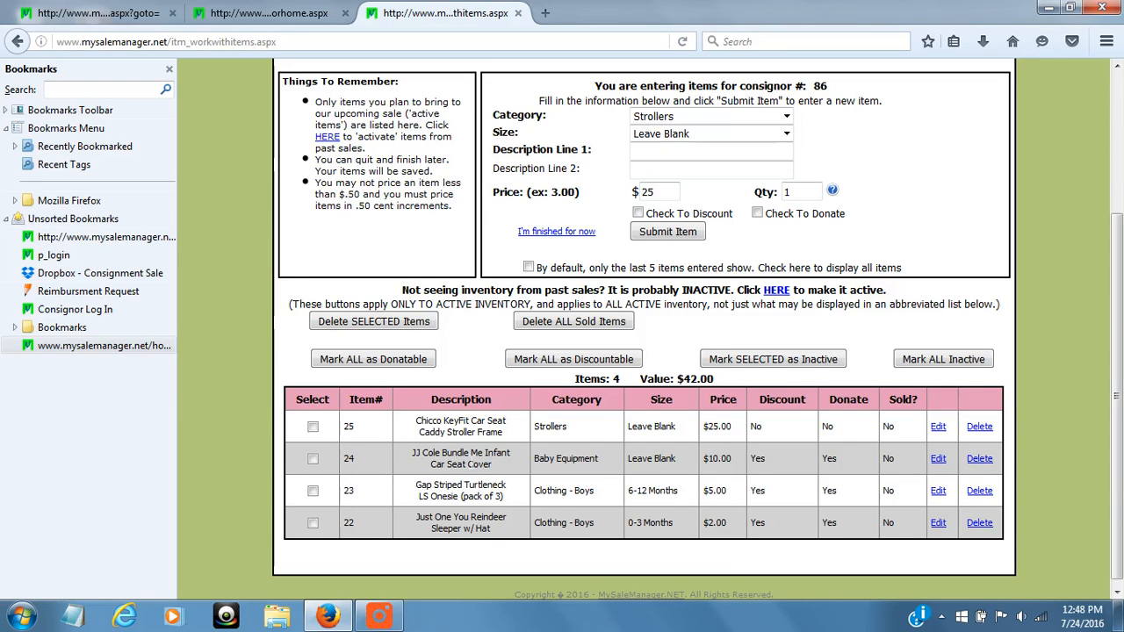
{"action": "left_click", "coordinate": [941, 462]}
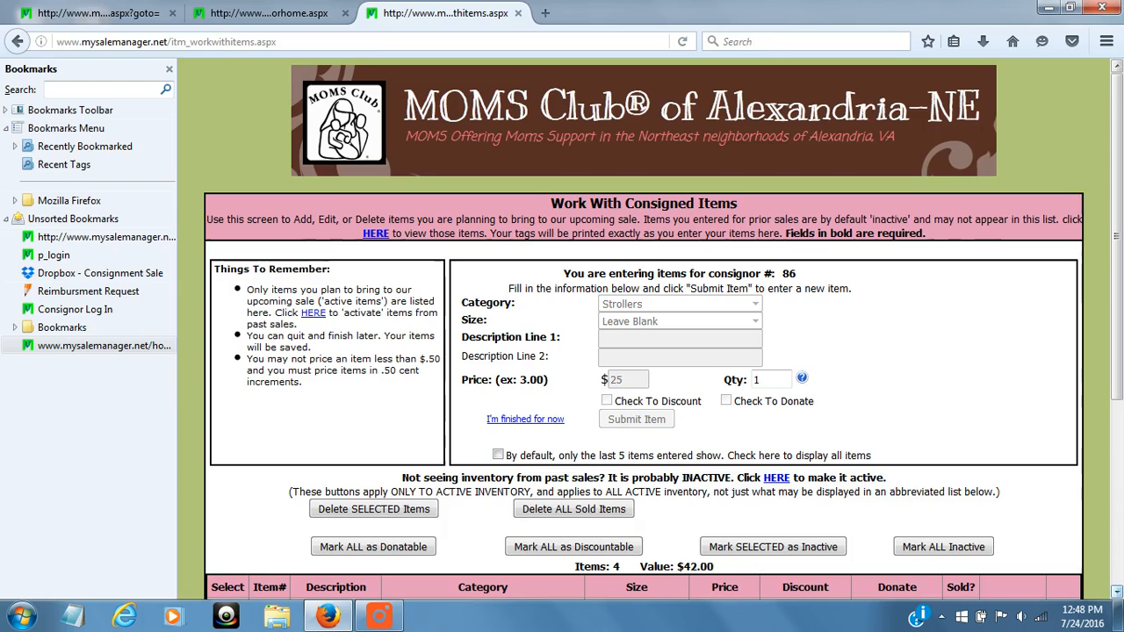
{"action": "scroll", "coordinate": [644, 330], "scroll_direction": "down", "scroll_amount": 5}
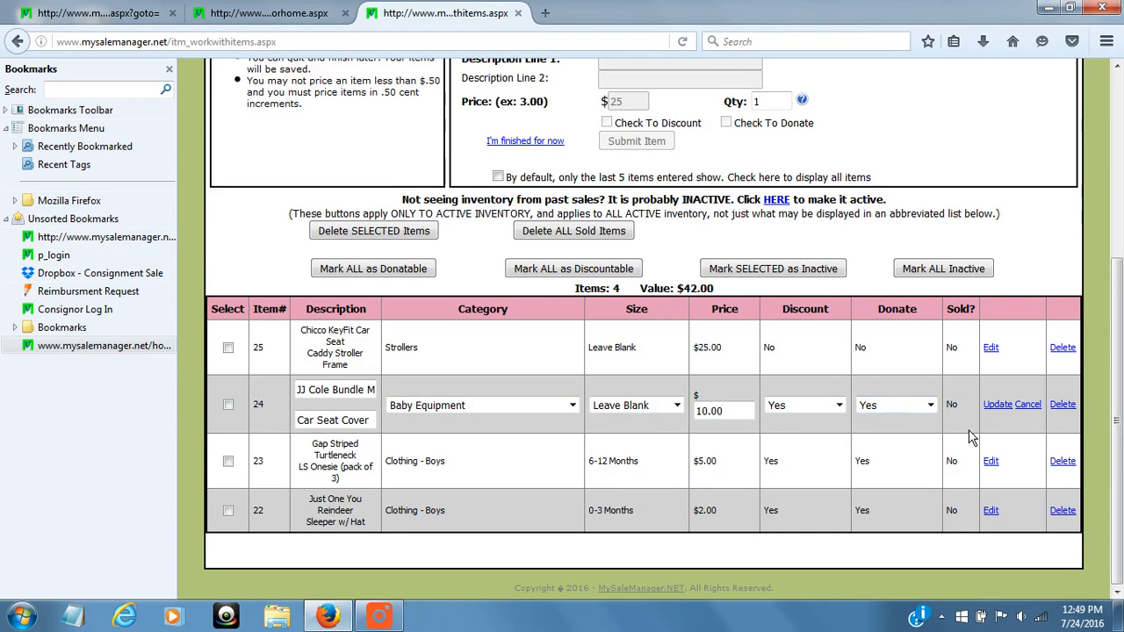
{"action": "left_click", "coordinate": [1036, 412]}
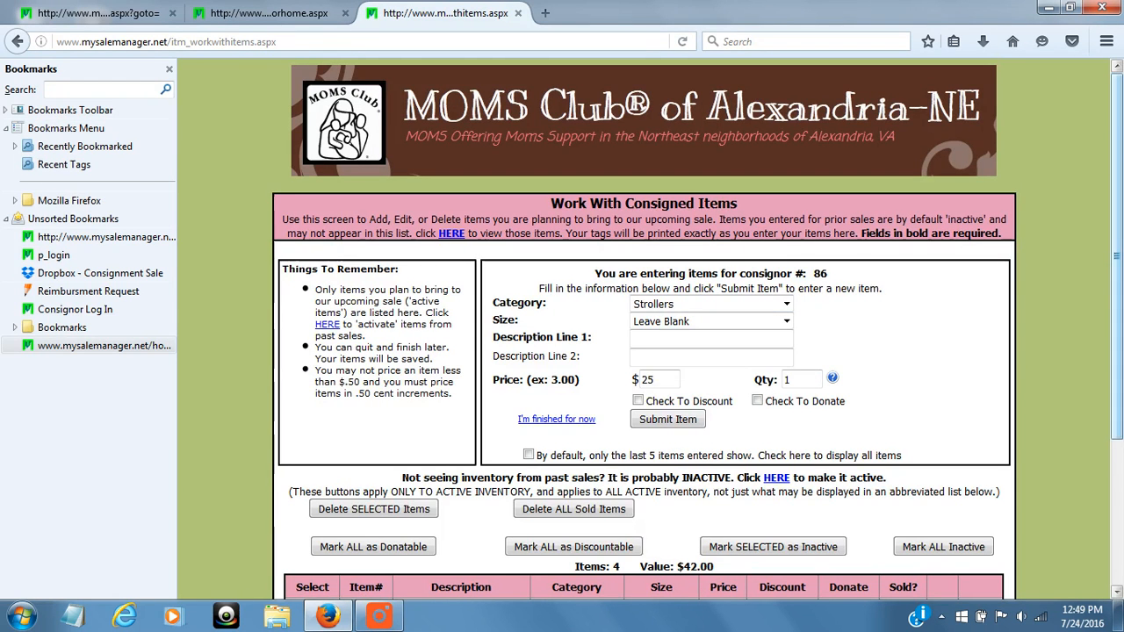
Review the active inventory list and finish item entry for now to return to the Consignor Item Entry menu
{"action": "scroll", "coordinate": [604, 373], "scroll_direction": "down", "scroll_amount": 4}
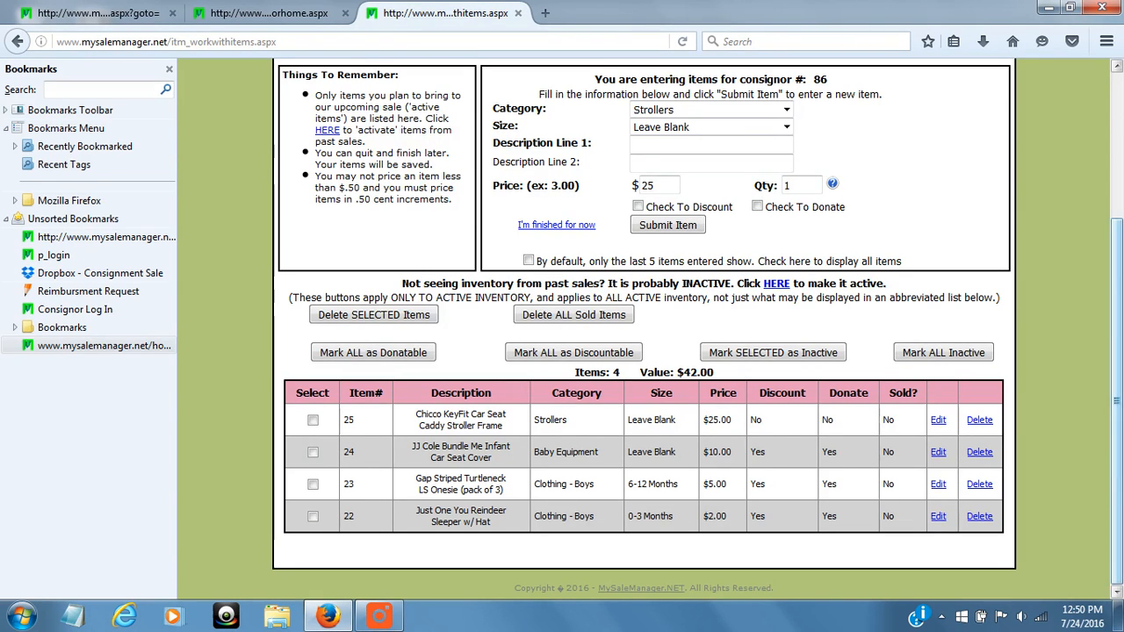
{"action": "scroll", "coordinate": [1118, 448], "scroll_direction": "up", "scroll_amount": 1}
{"action": "left_click_drag", "start_coordinate": [1117, 359], "coordinate": [1116, 342]}
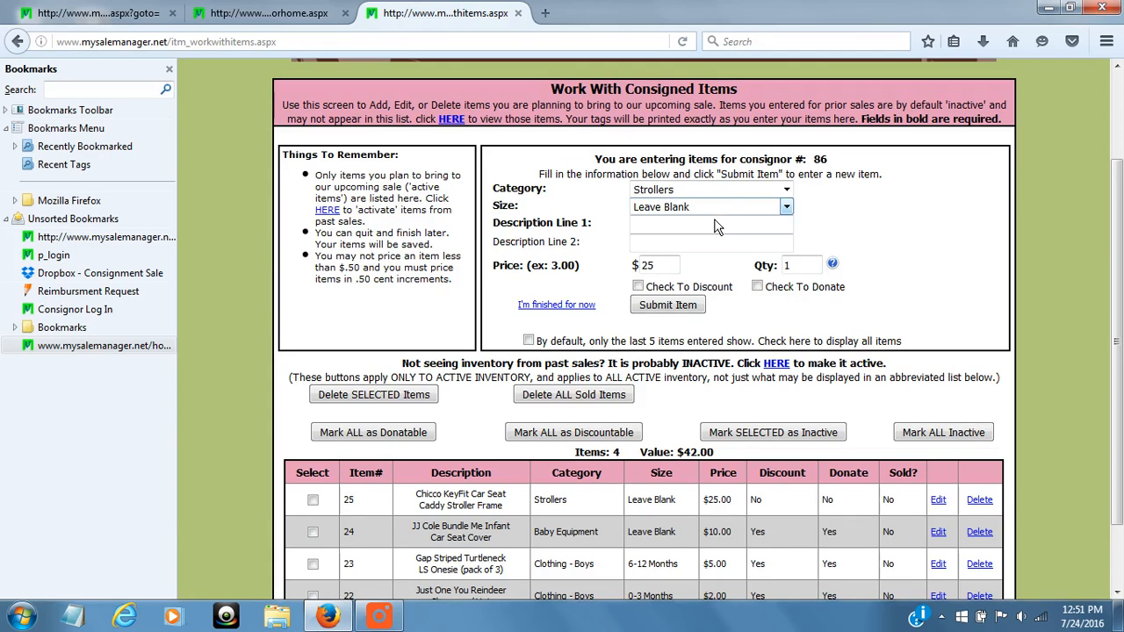
{"action": "left_click", "coordinate": [563, 312]}
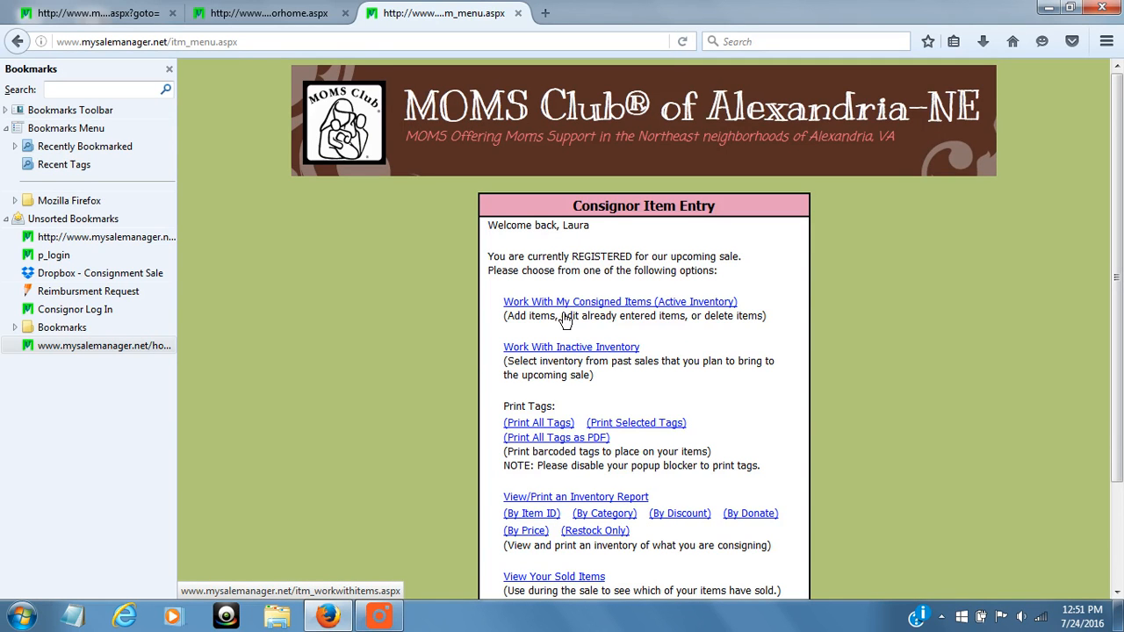
Generate all item tags as a PDF, display them for printing, and check the consignor number on the first tag
{"action": "left_click", "coordinate": [570, 450]}
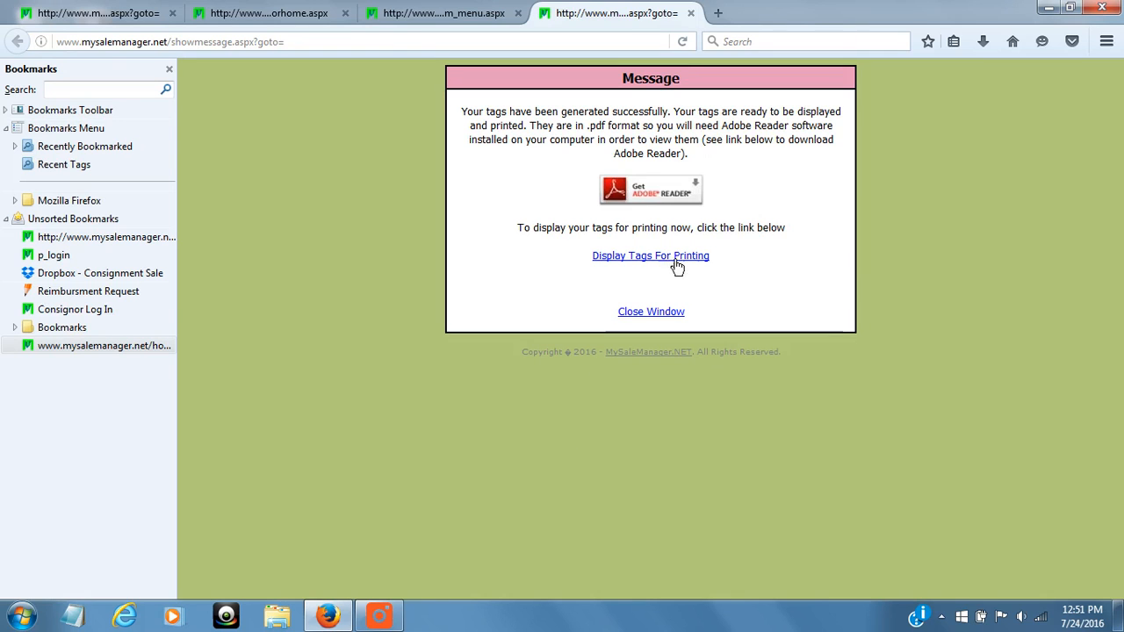
{"action": "left_click", "coordinate": [659, 265]}
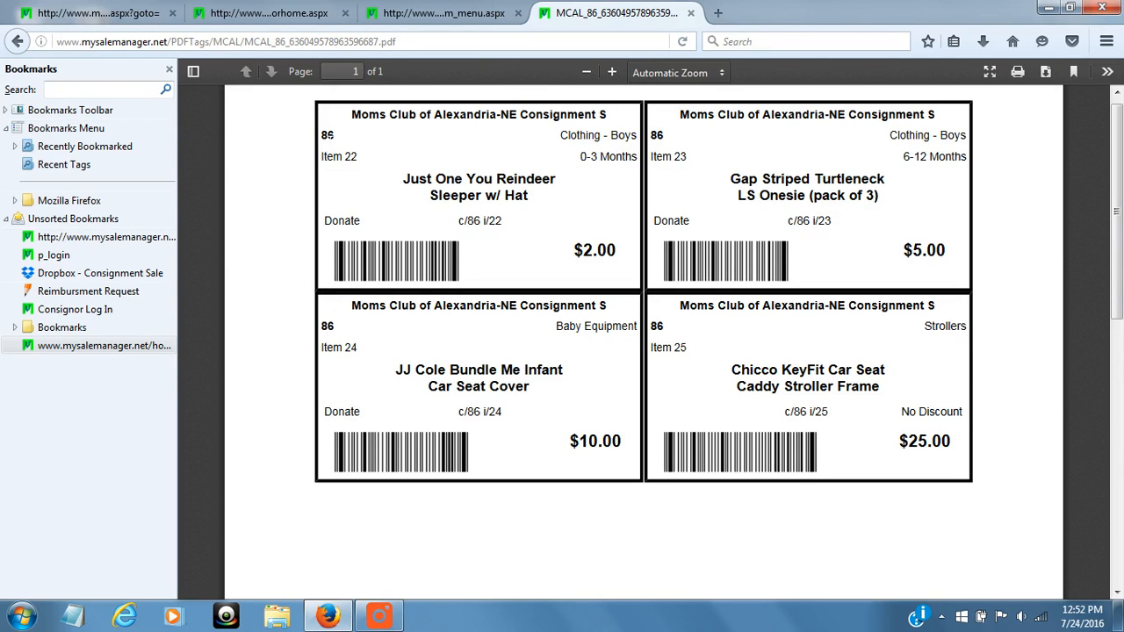
{"action": "double_click", "coordinate": [327, 134]}
{"action": "left_click", "coordinate": [326, 137]}
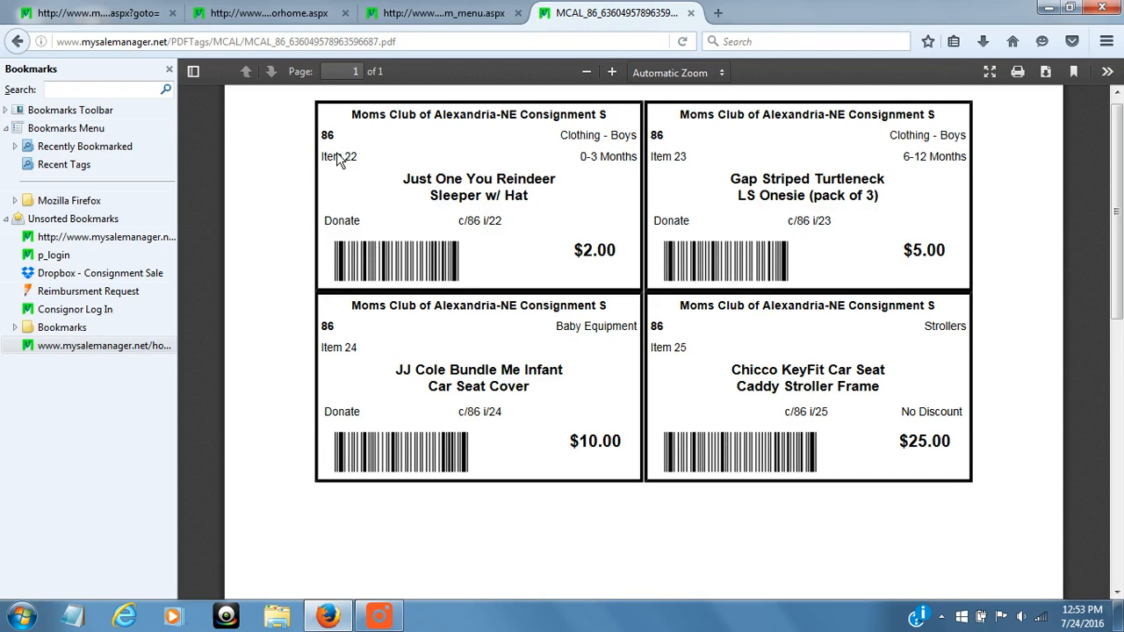
Close the tag PDF and the Consignor Item Entry window to return to the Consignor Homepage
{"action": "left_click", "coordinate": [691, 13]}
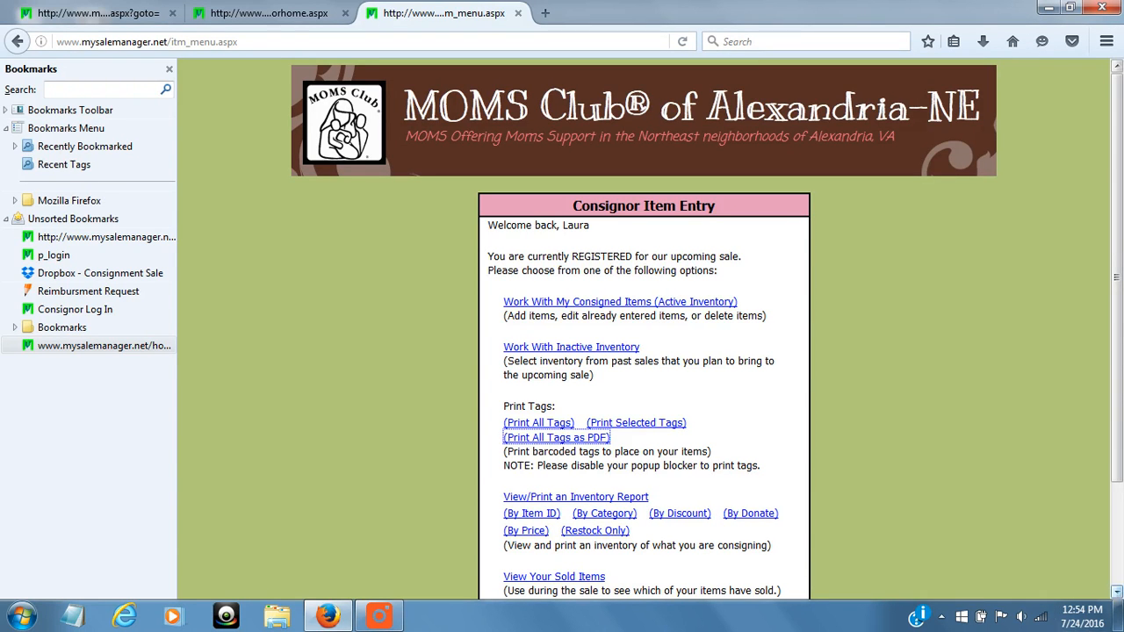
{"action": "left_click", "coordinate": [1116, 592]}
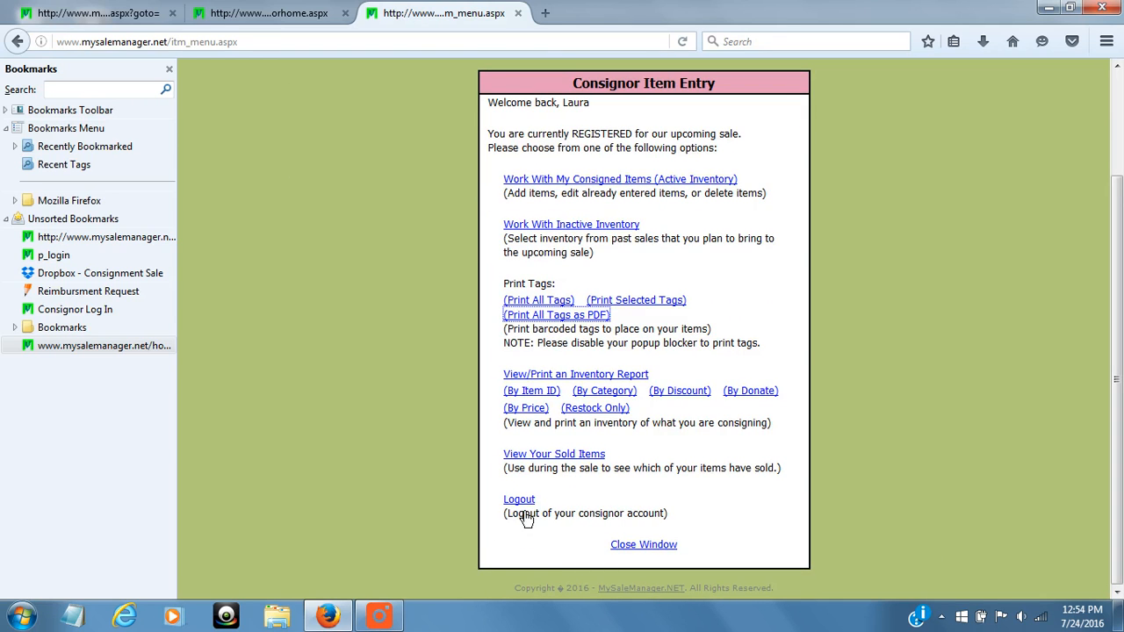
{"action": "left_click", "coordinate": [637, 552]}
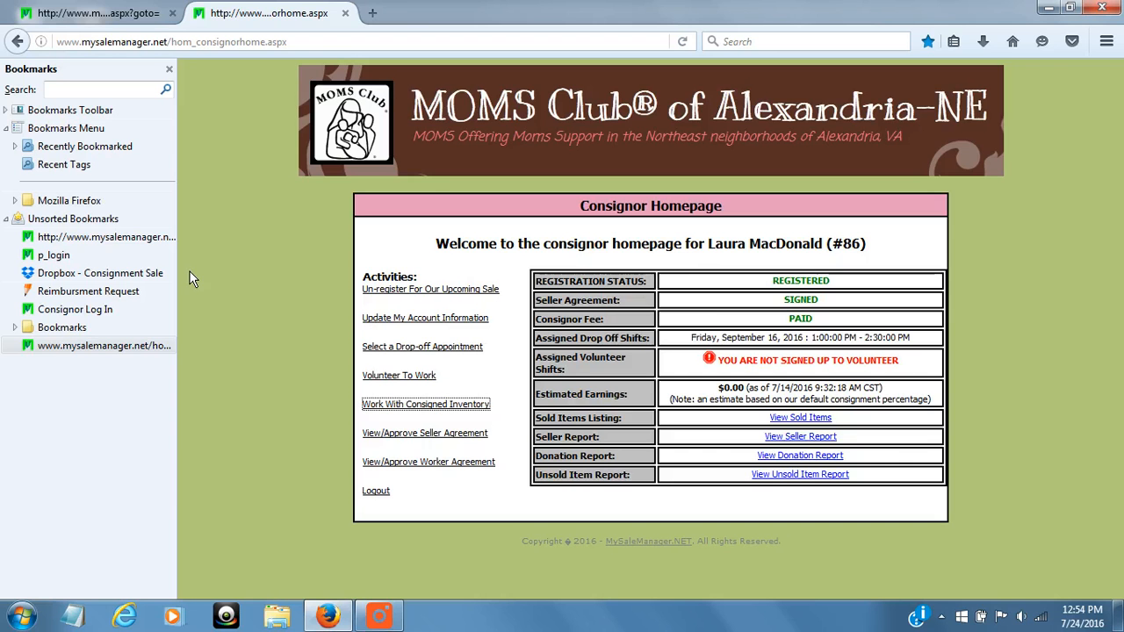
{"action": "left_click", "coordinate": [379, 614]}
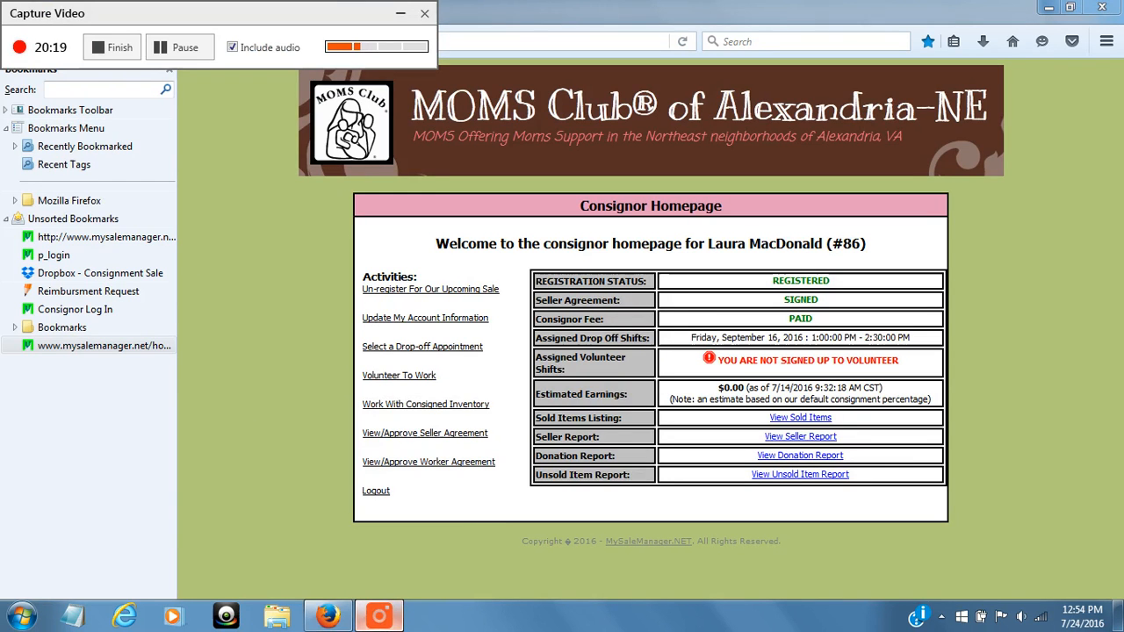